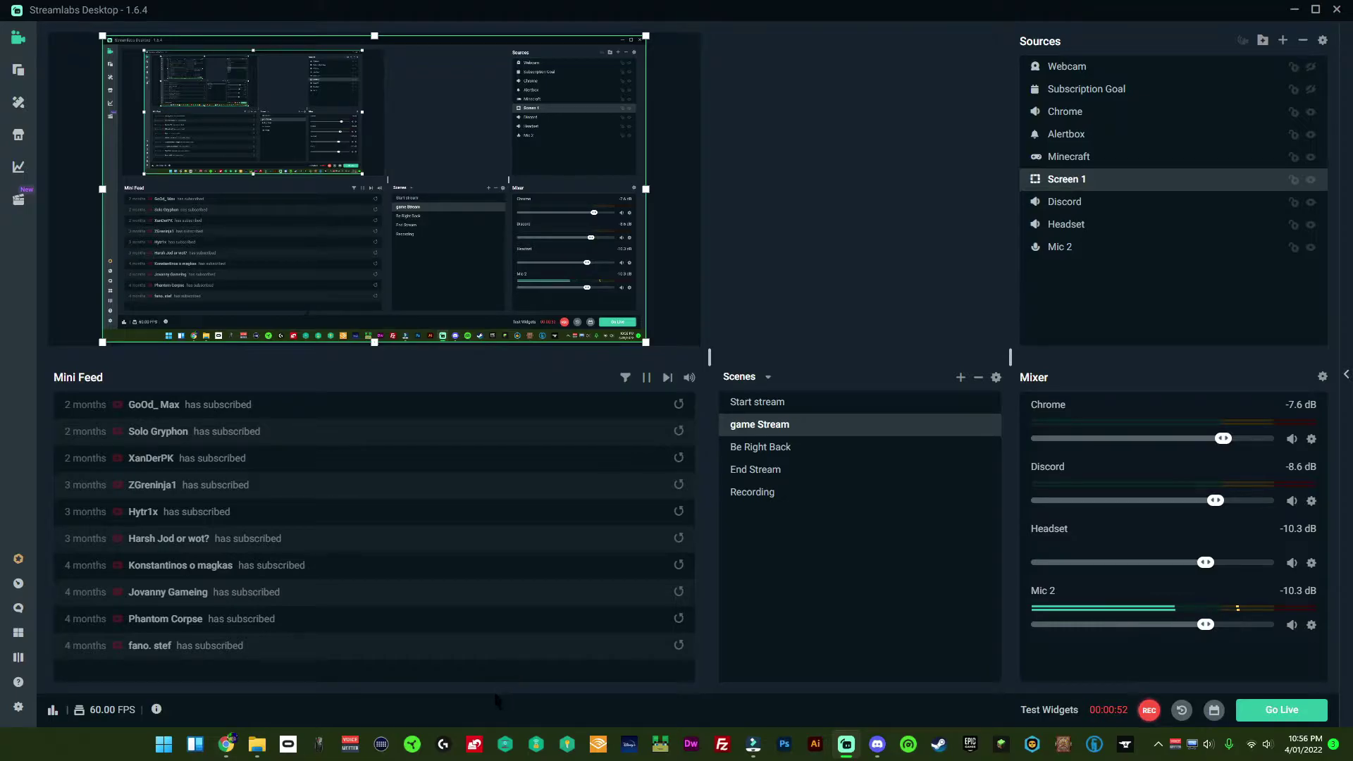
Check the VoiceMeeter mixer's hardware output device lists without changing them
click(350, 743)
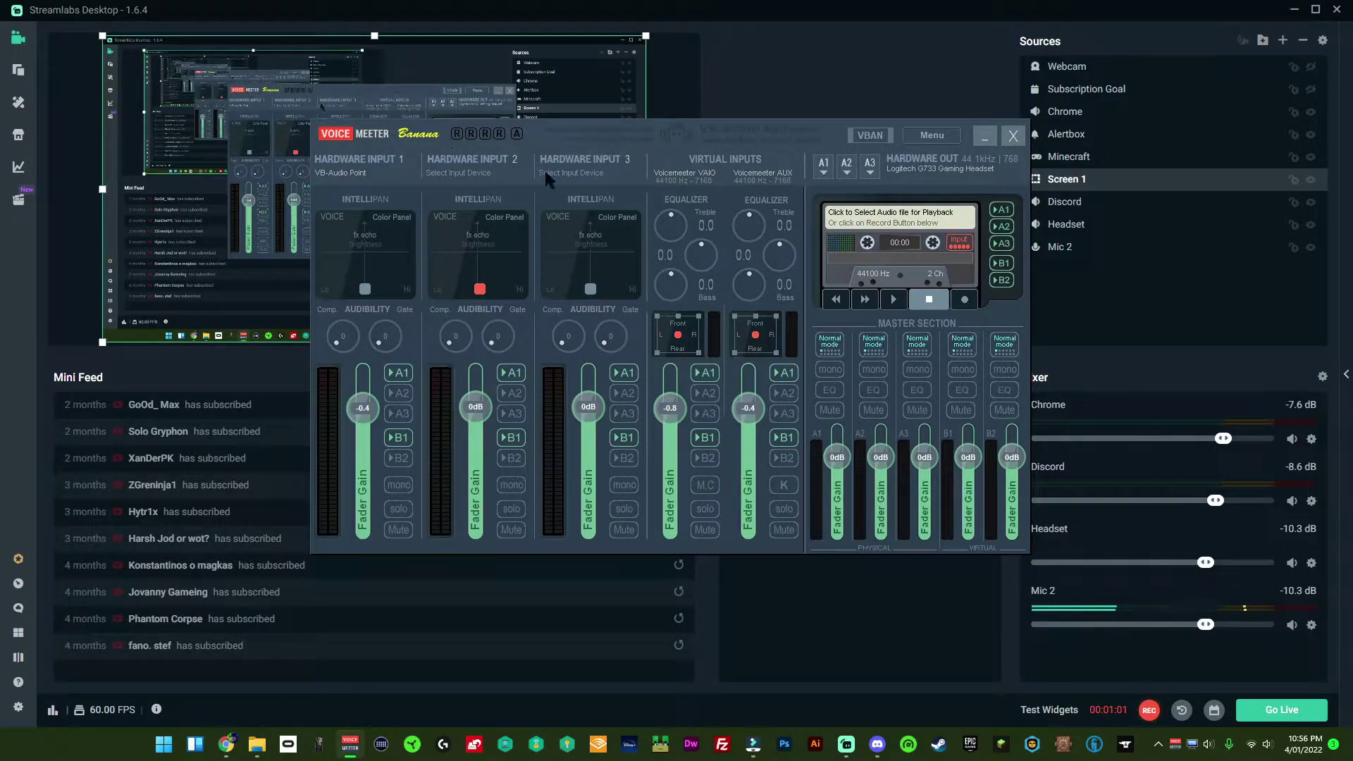
click(826, 166)
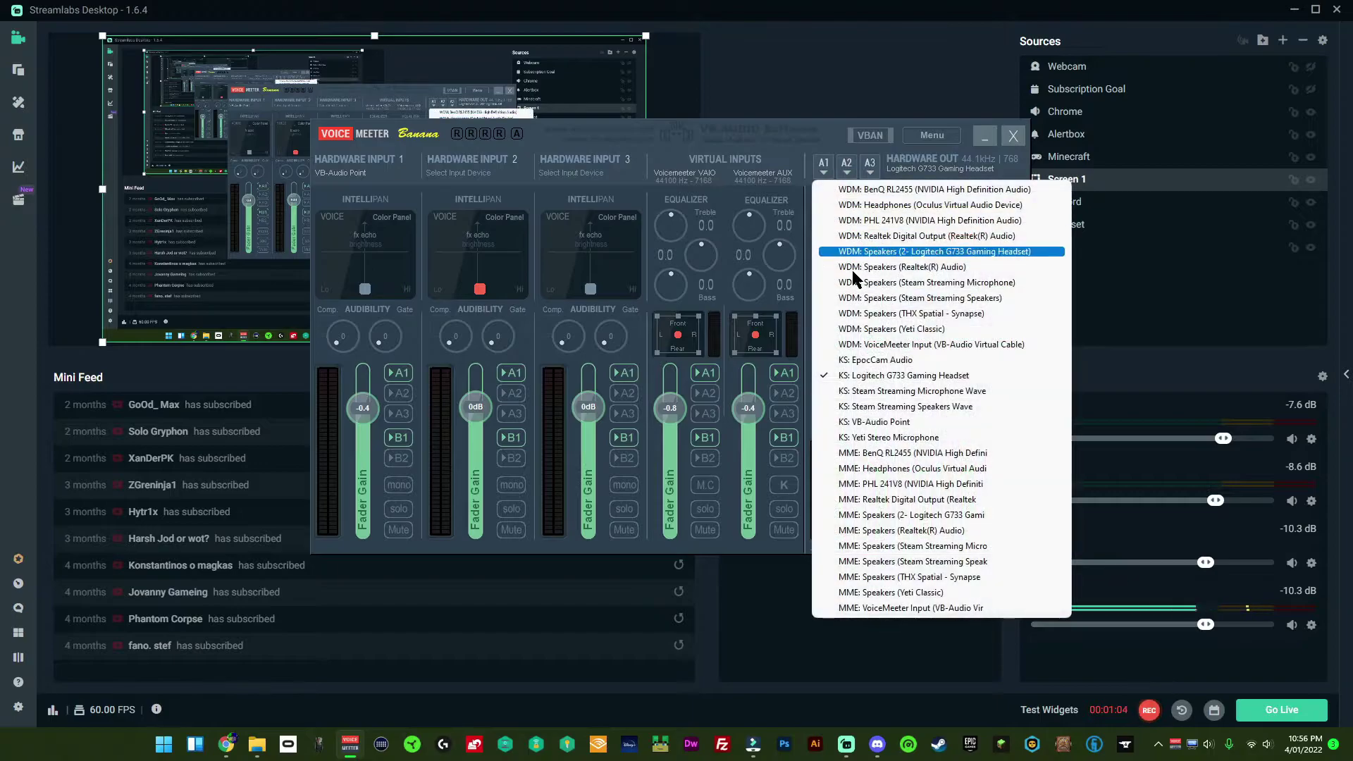
click(848, 169)
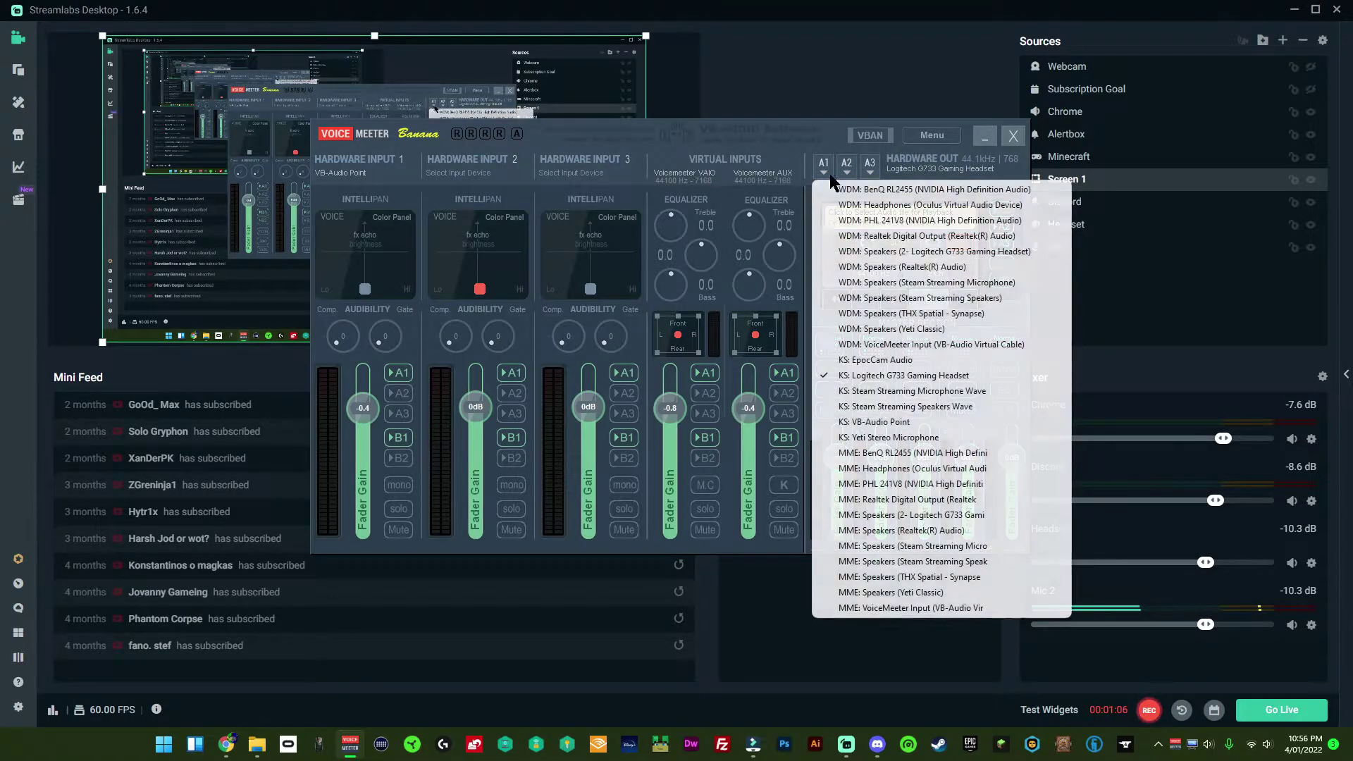
click(848, 169)
click(823, 173)
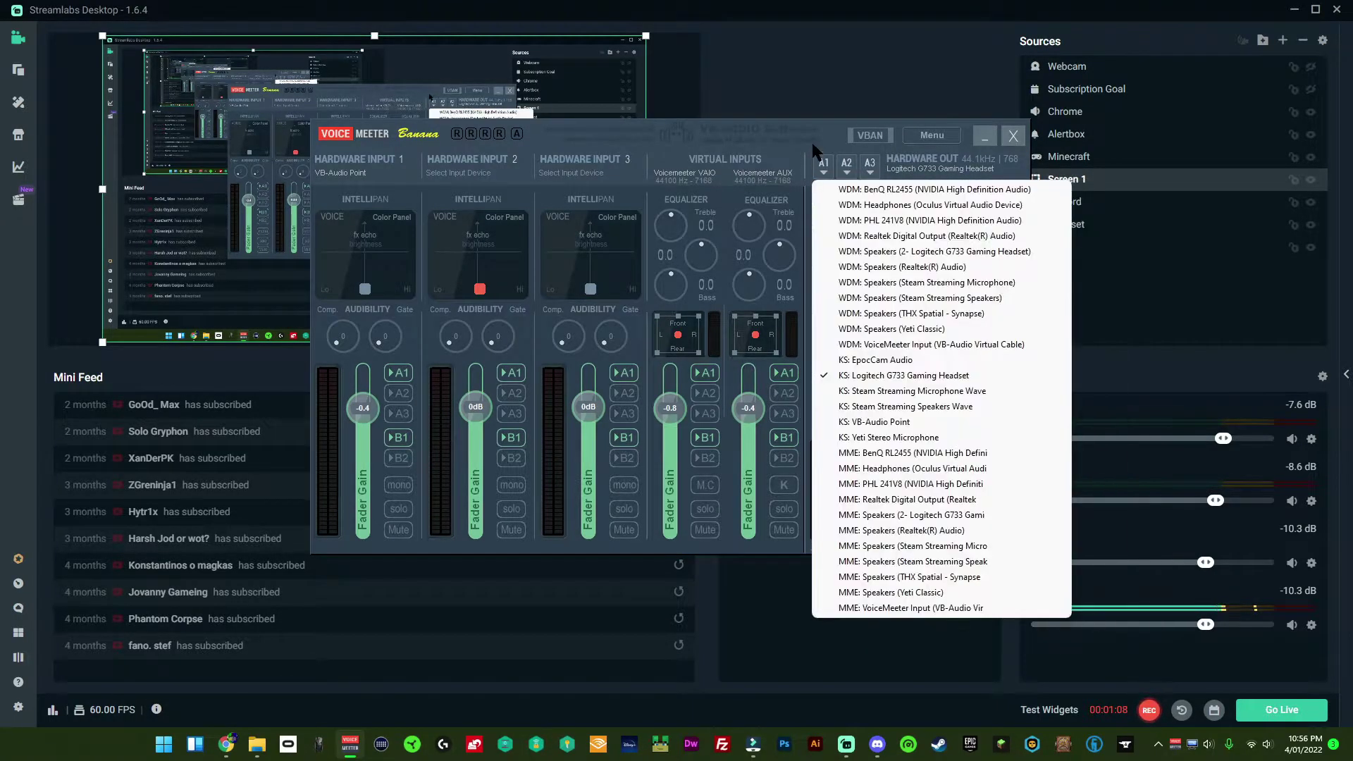
click(828, 168)
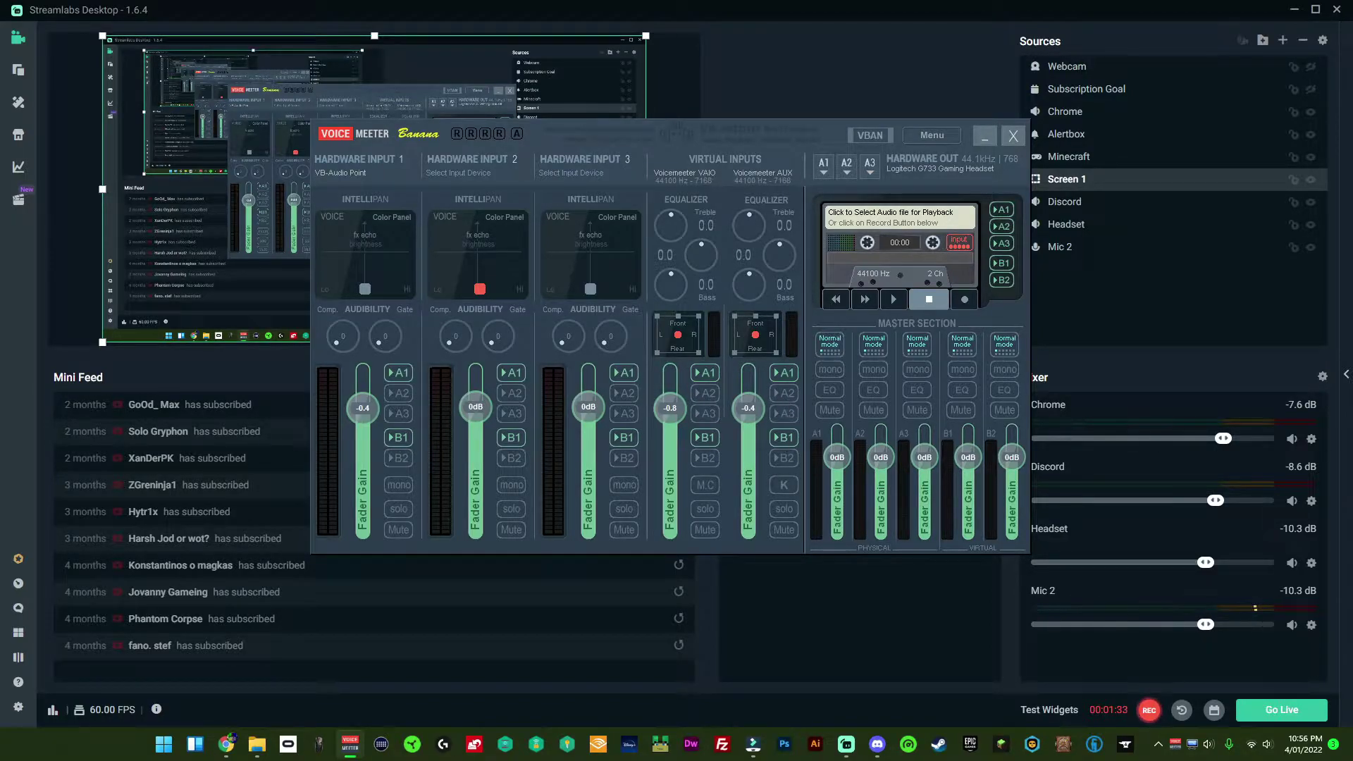
Open Streamlabs' Advanced Audio Settings from the Discord source's properties and collapse the Discord row
click(967, 577)
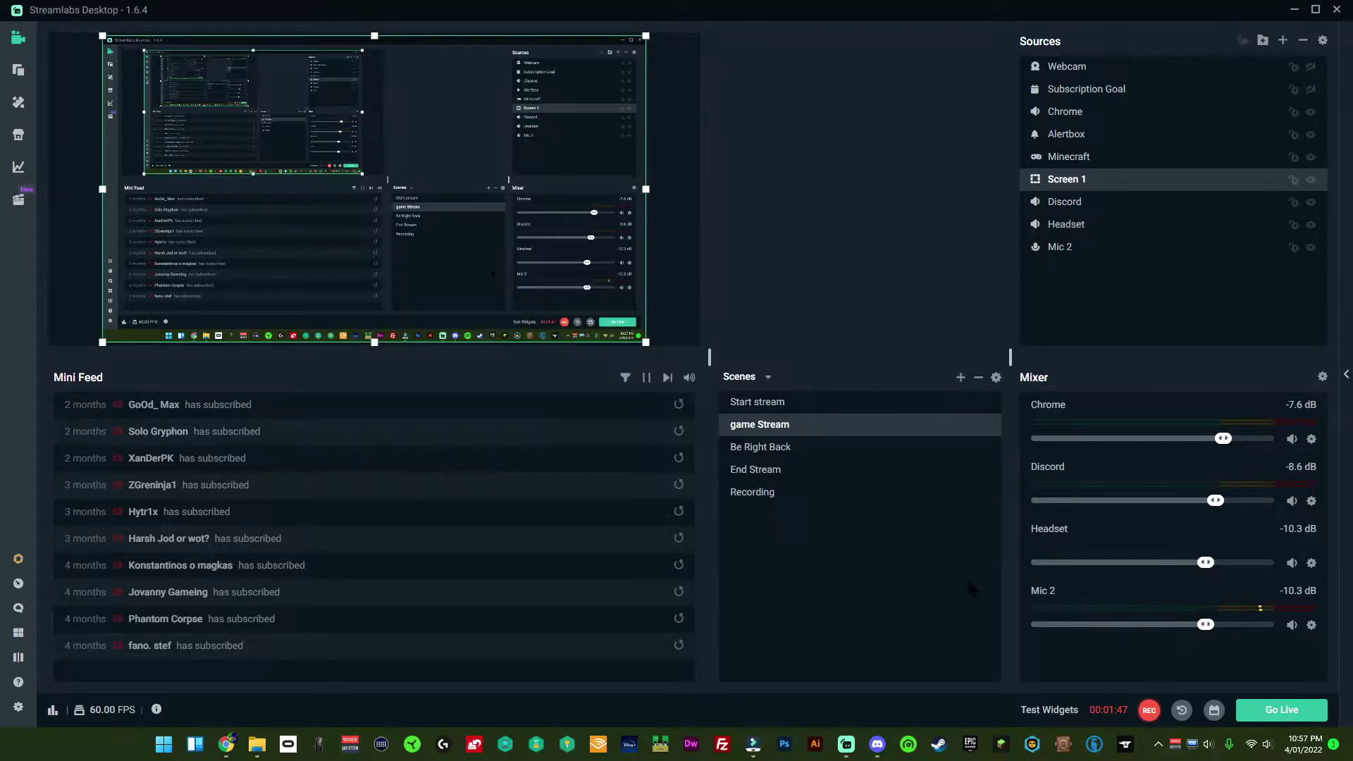
click(1311, 501)
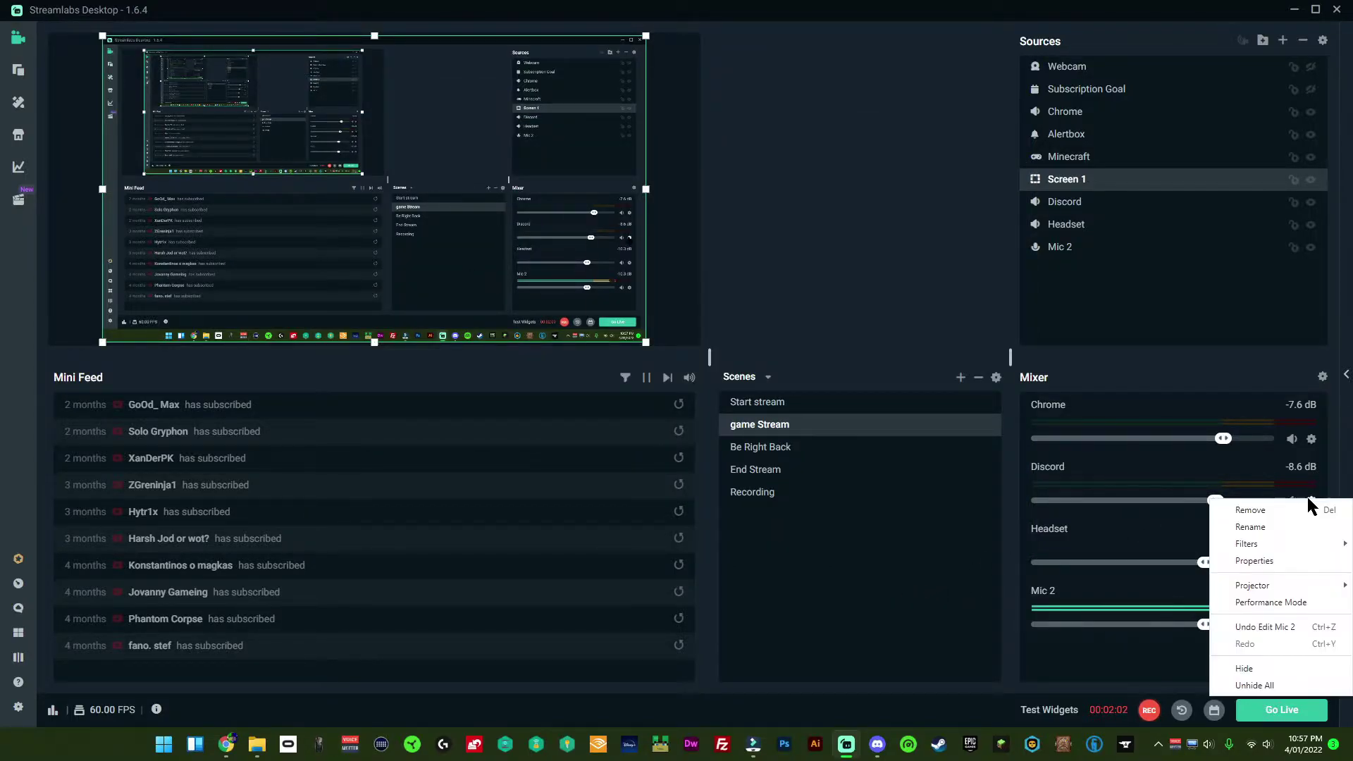
click(1258, 561)
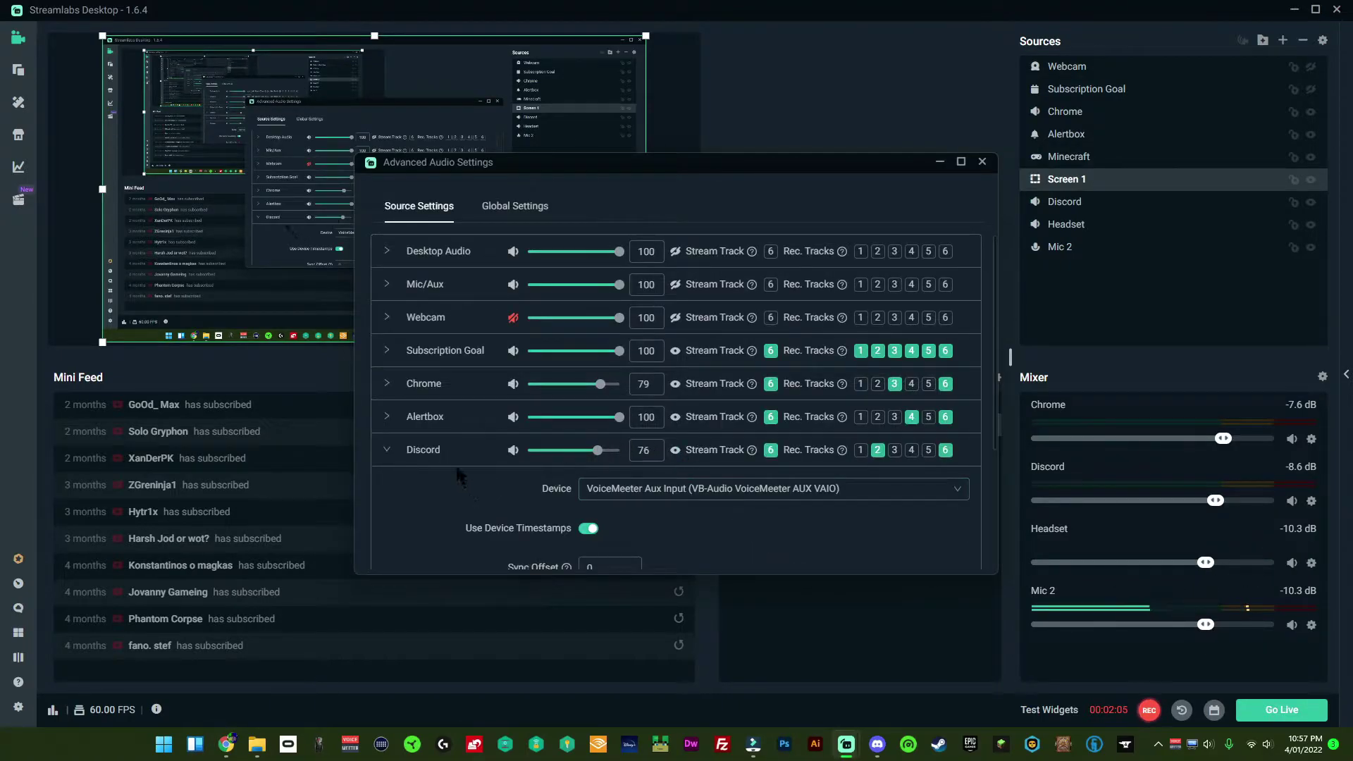
click(440, 451)
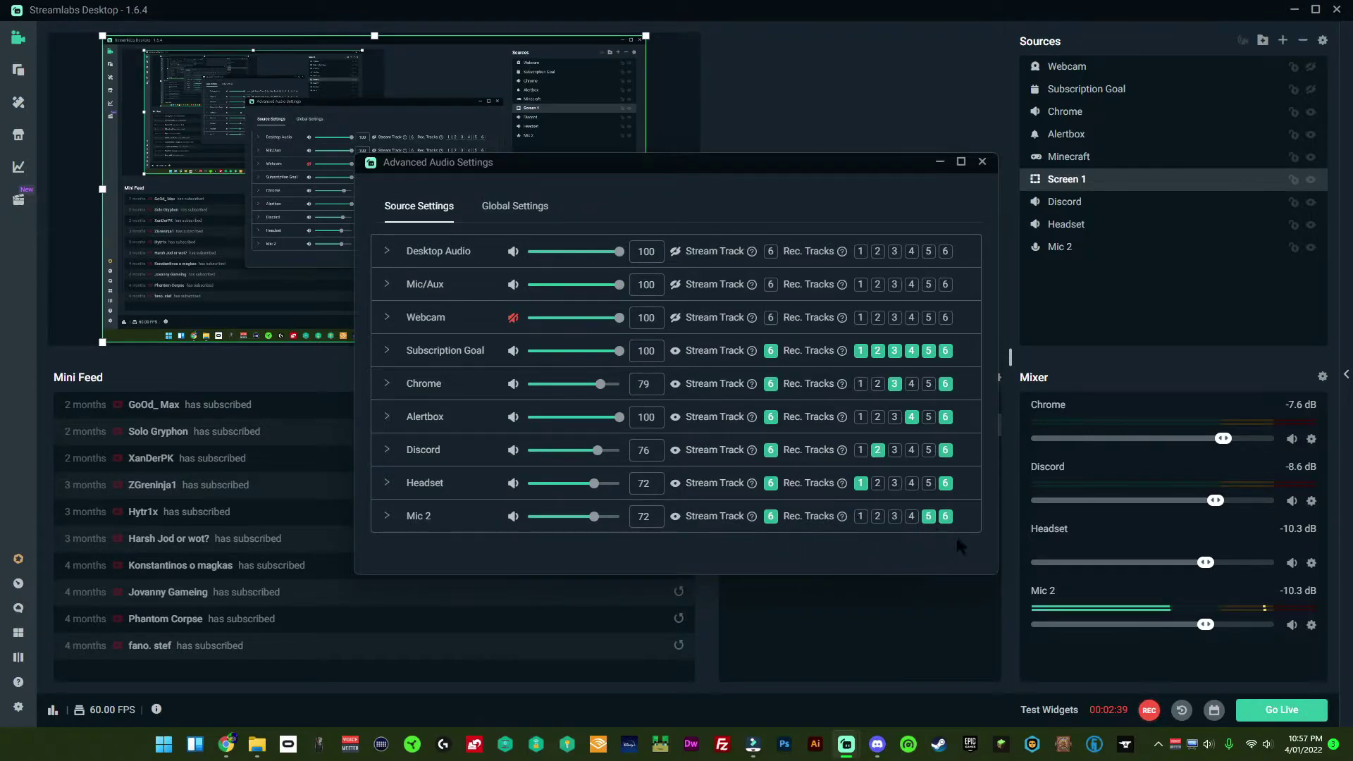
Turn off Rec. Tracks 5, 3, 2 and 1 for Subscription Goal, then close Advanced Audio Settings
click(928, 350)
click(895, 350)
click(877, 350)
click(861, 351)
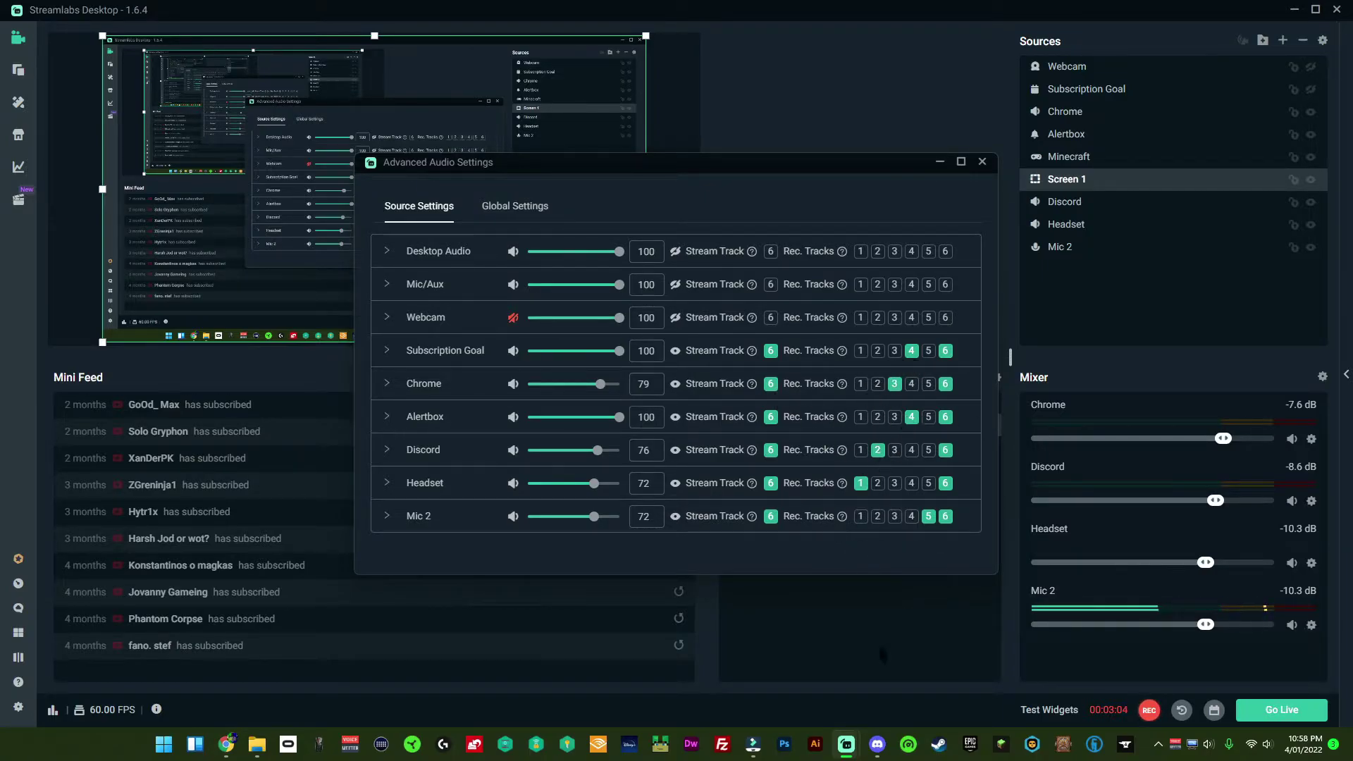
click(982, 162)
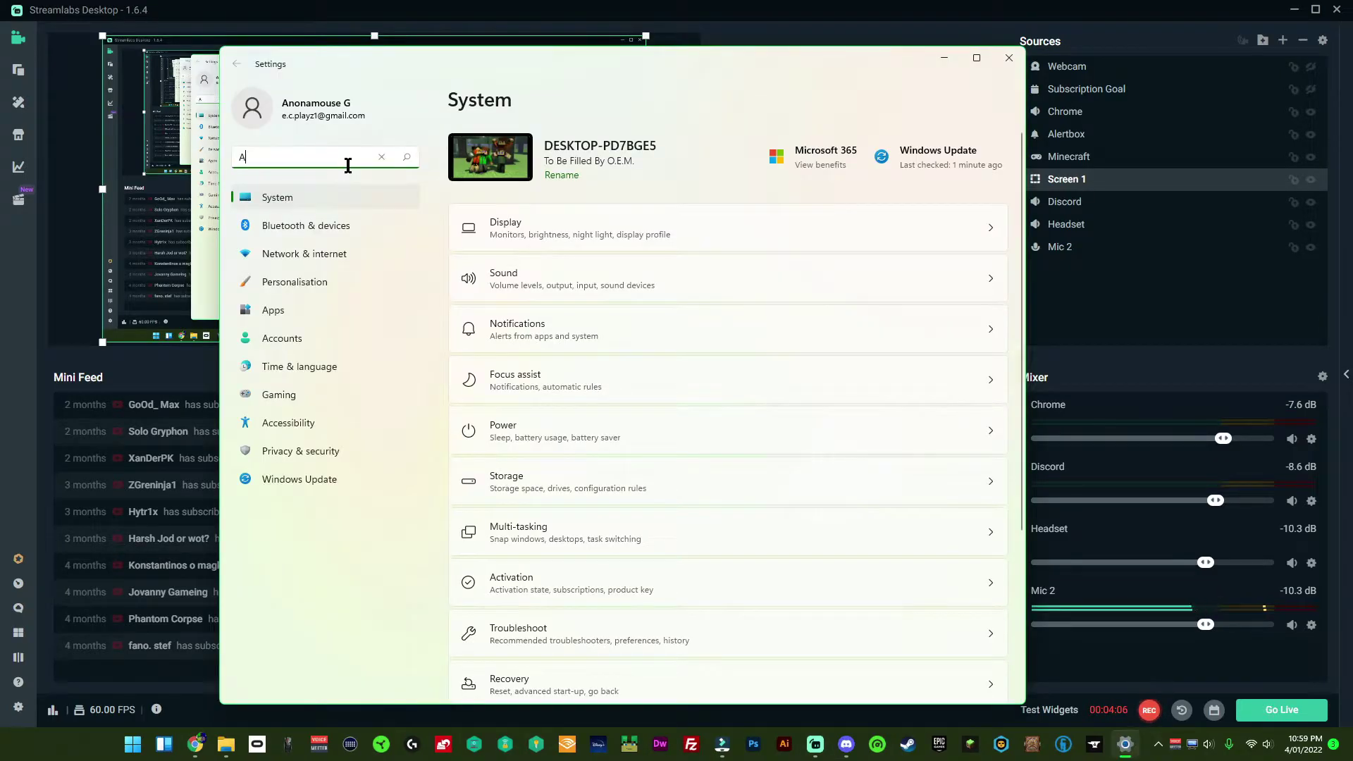
text(udio)
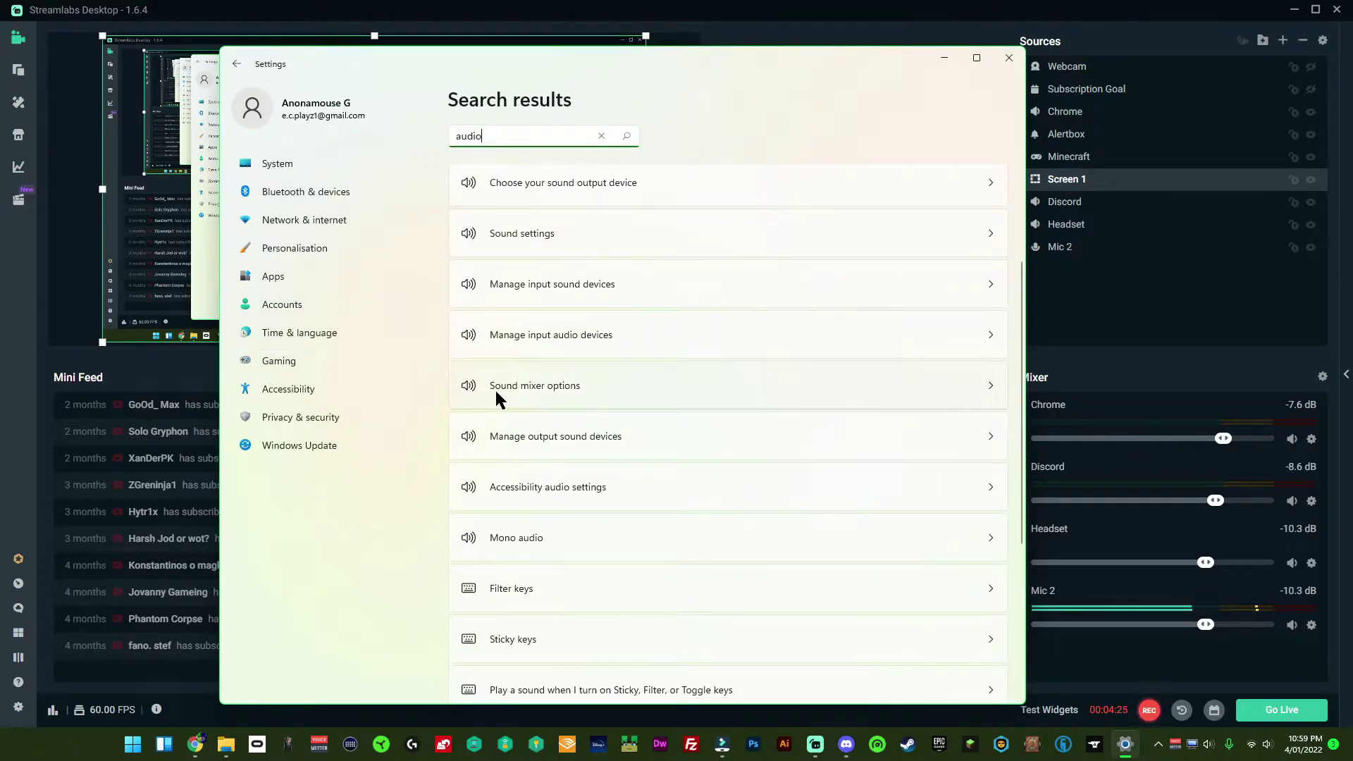
click(536, 392)
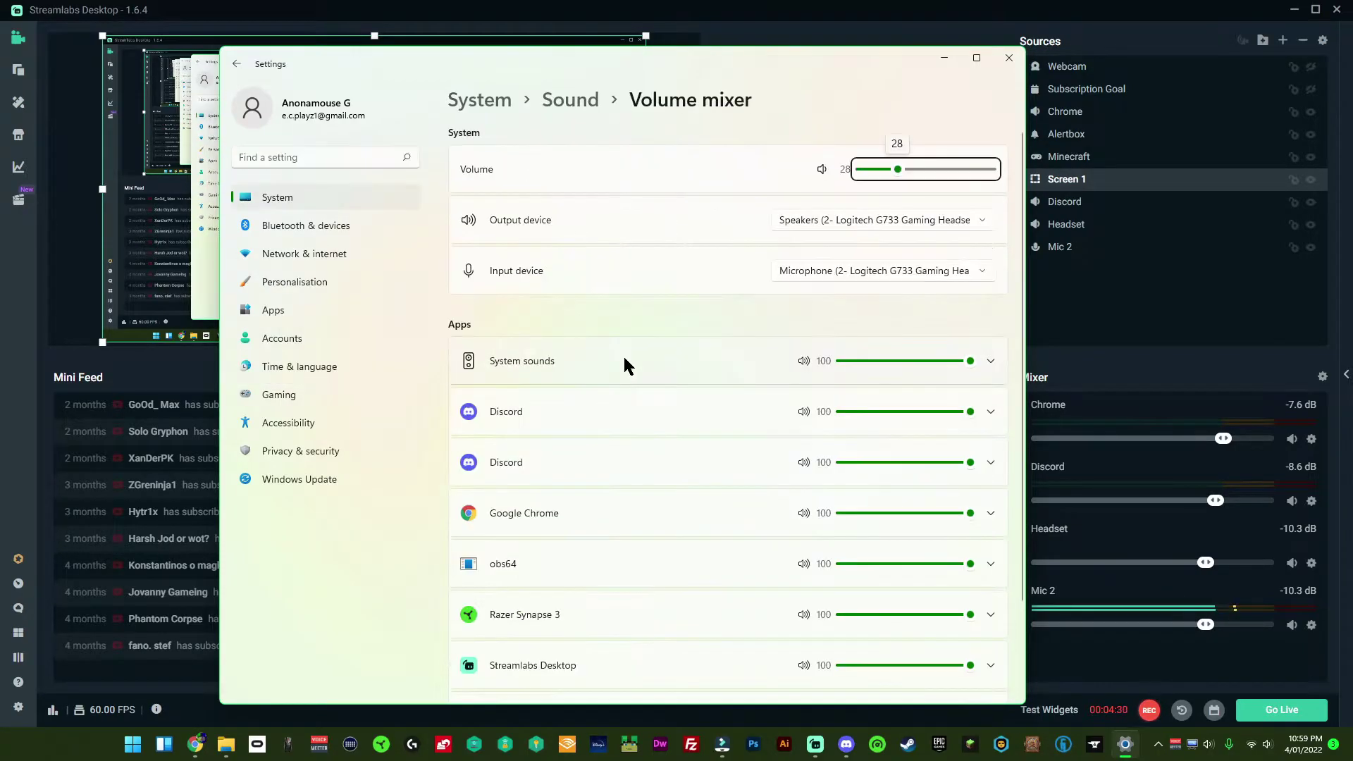
scroll(568, 396, down, 2)
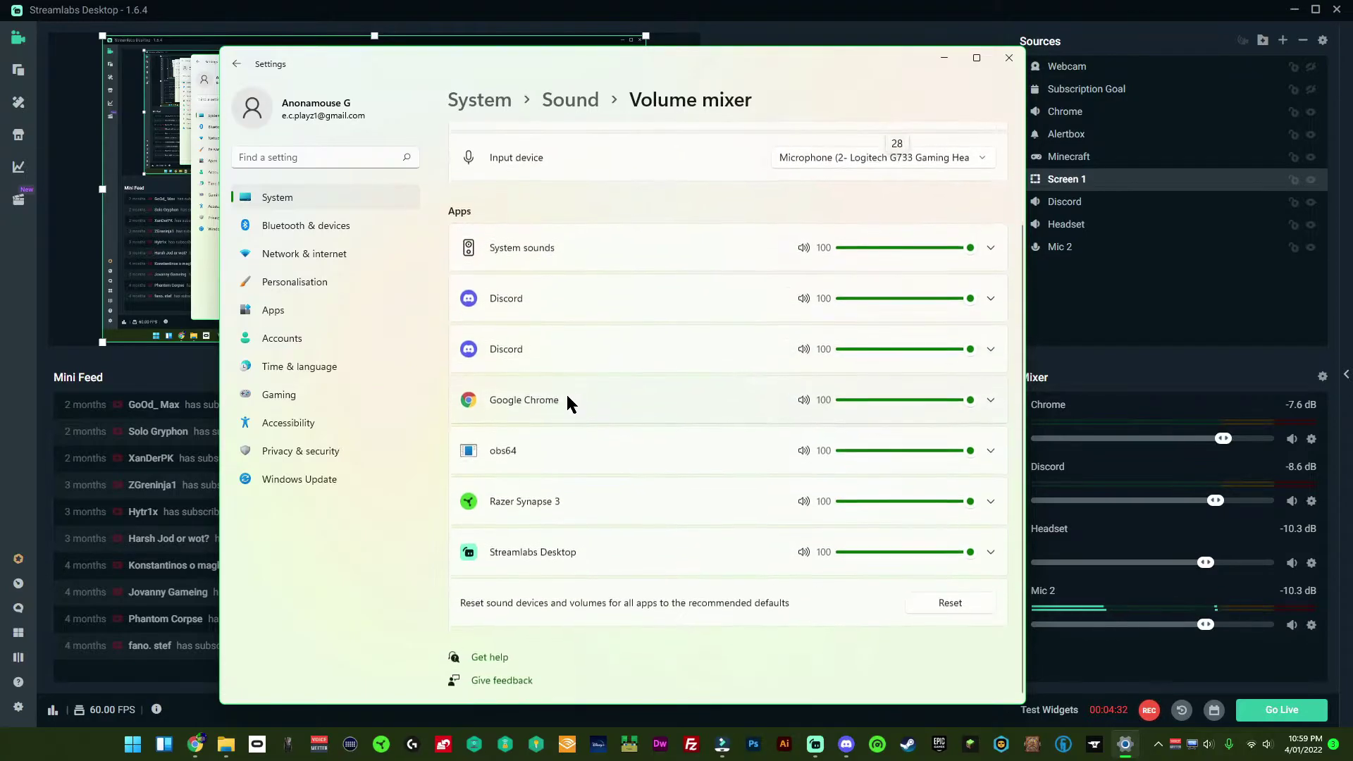
scroll(560, 391, up, 1)
scroll(547, 465, down, 1)
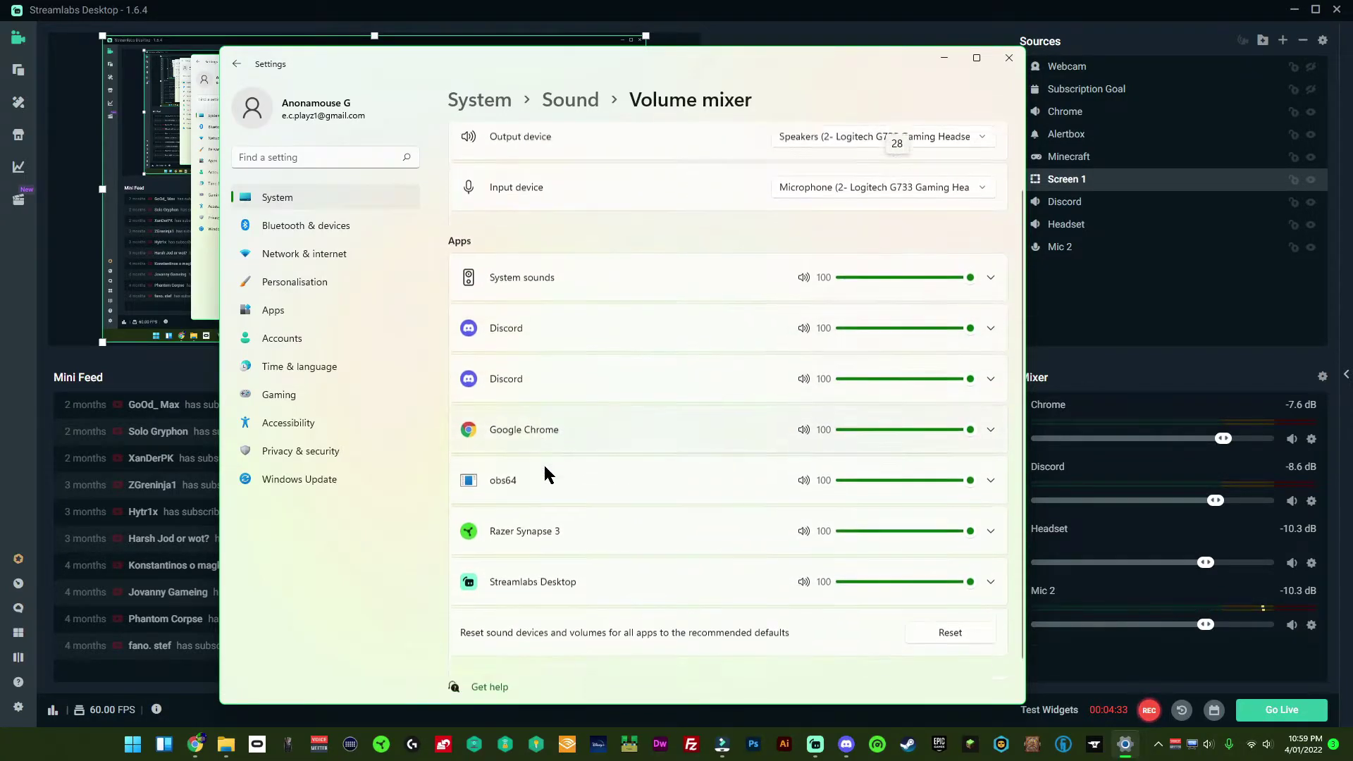
click(708, 401)
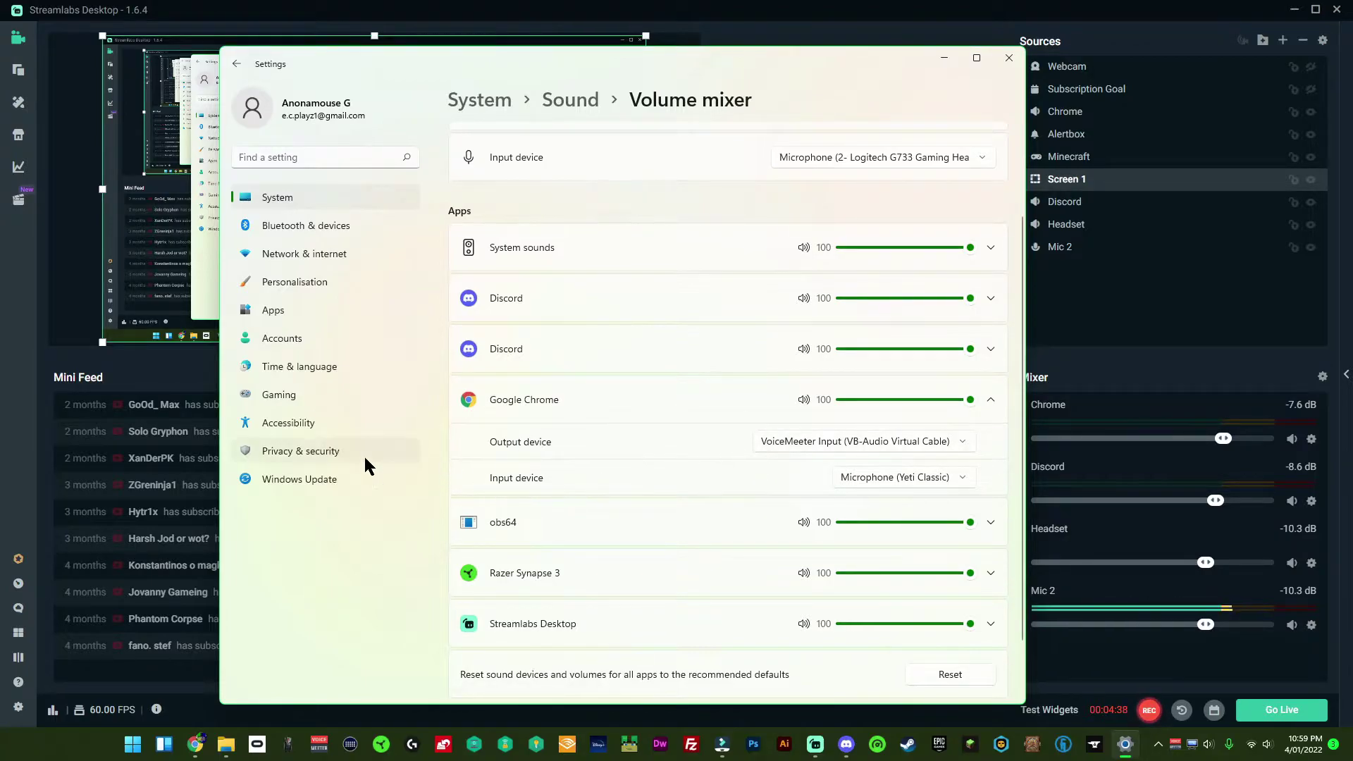
click(1009, 58)
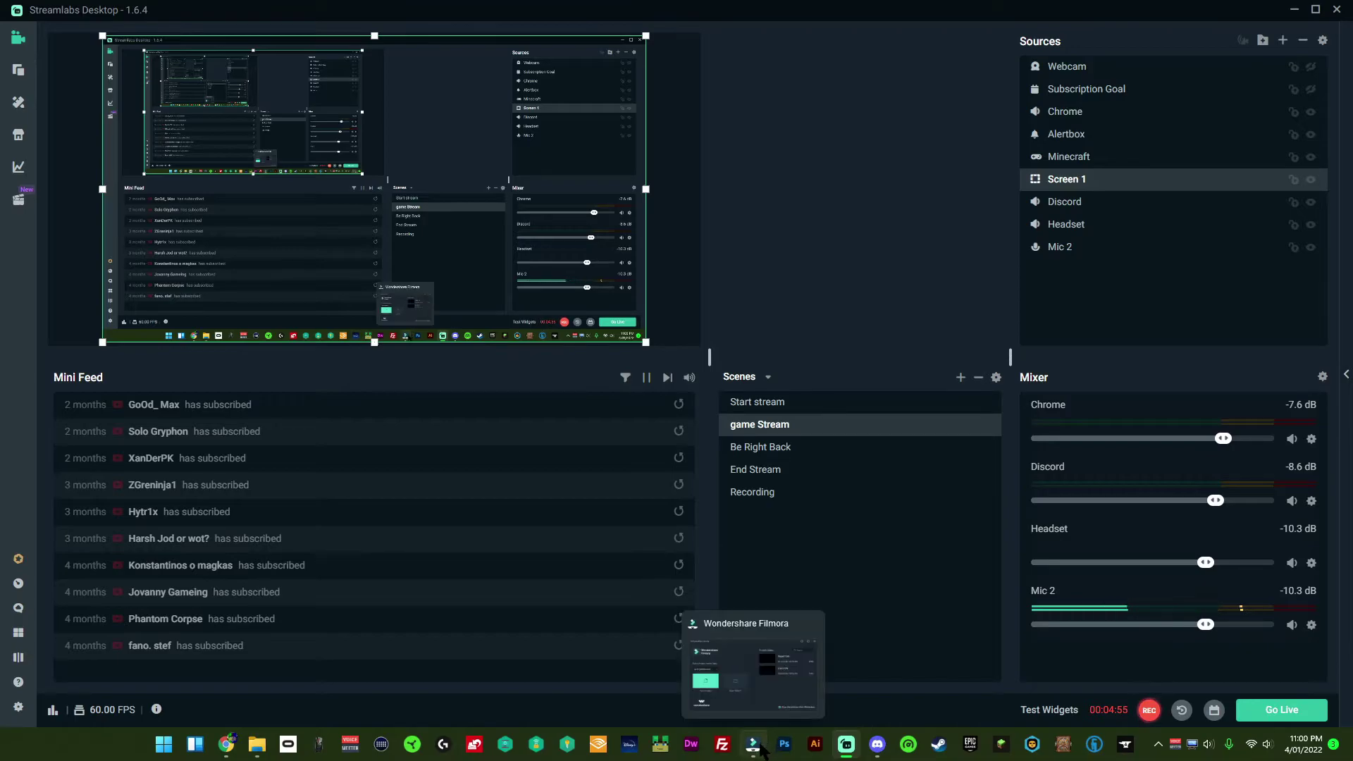
click(256, 749)
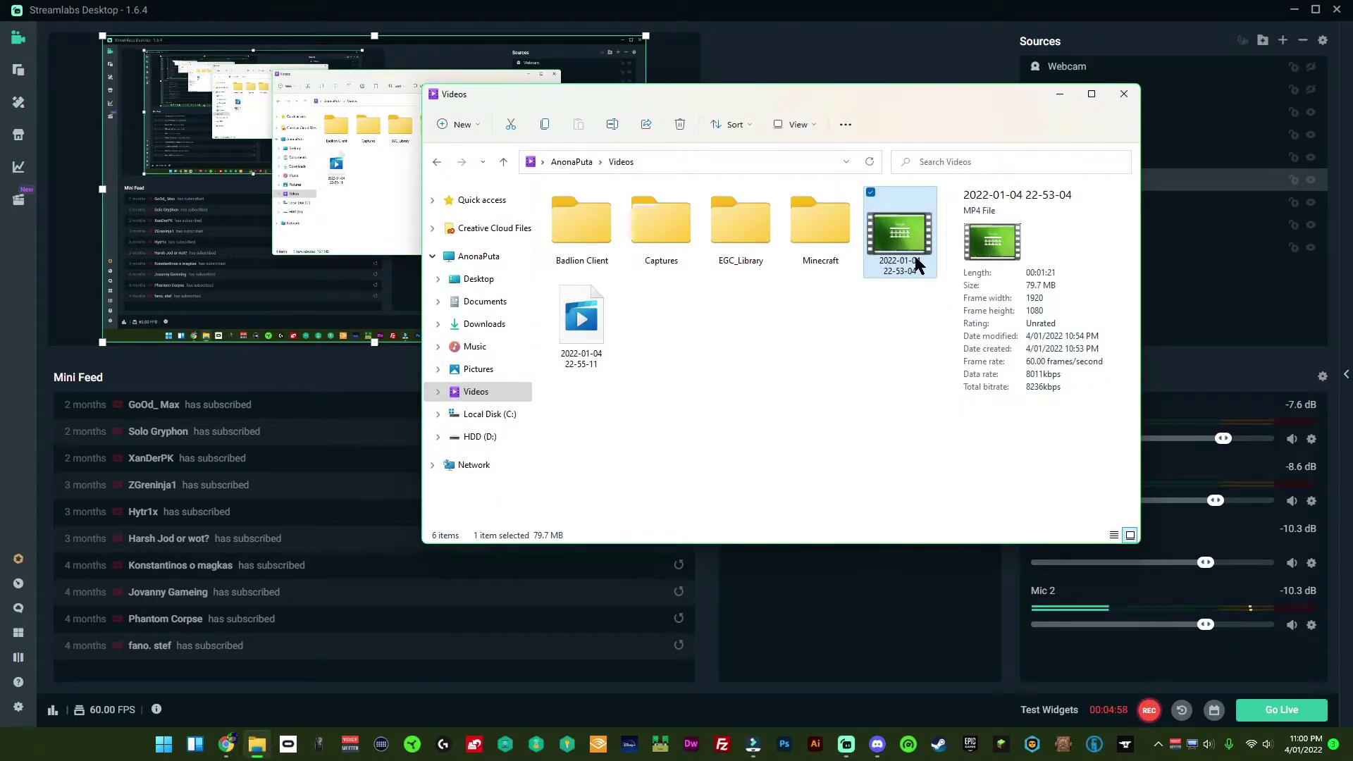
double_click(901, 299)
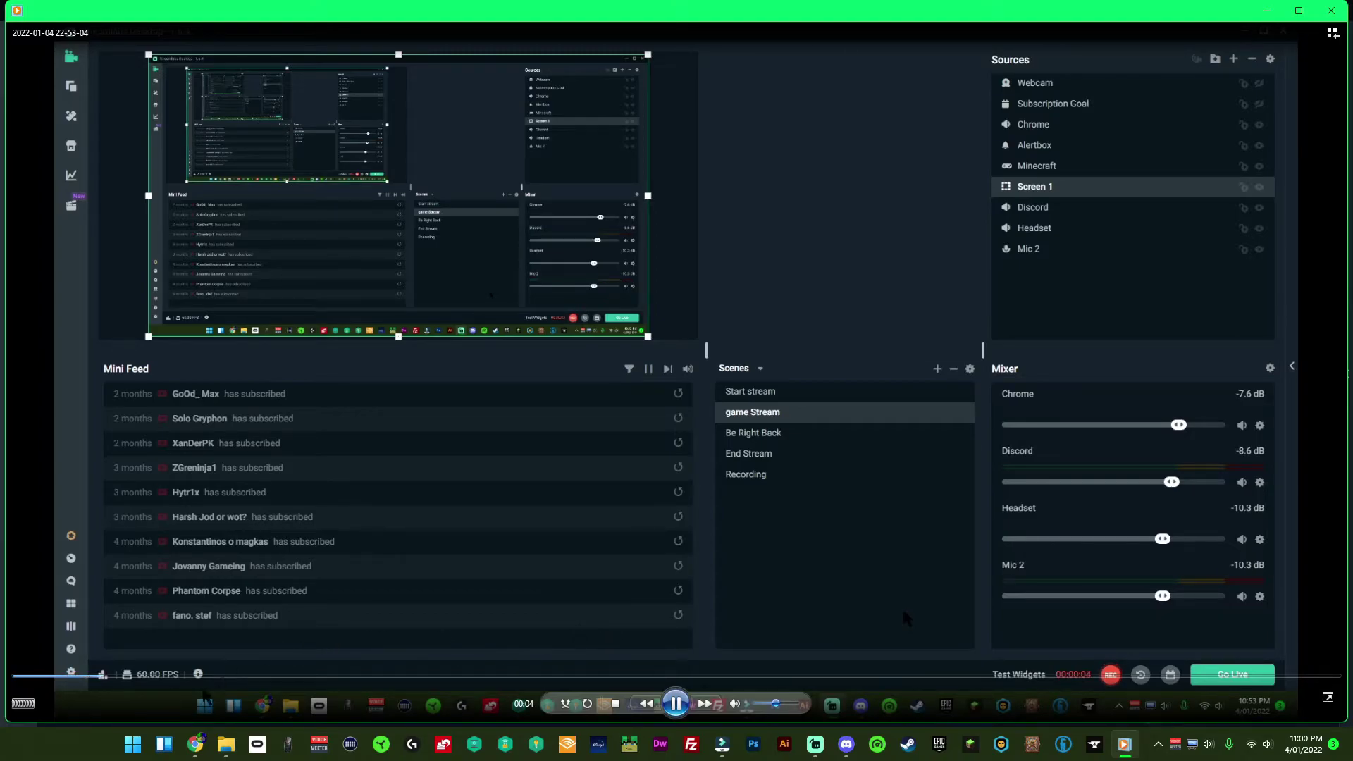
click(840, 676)
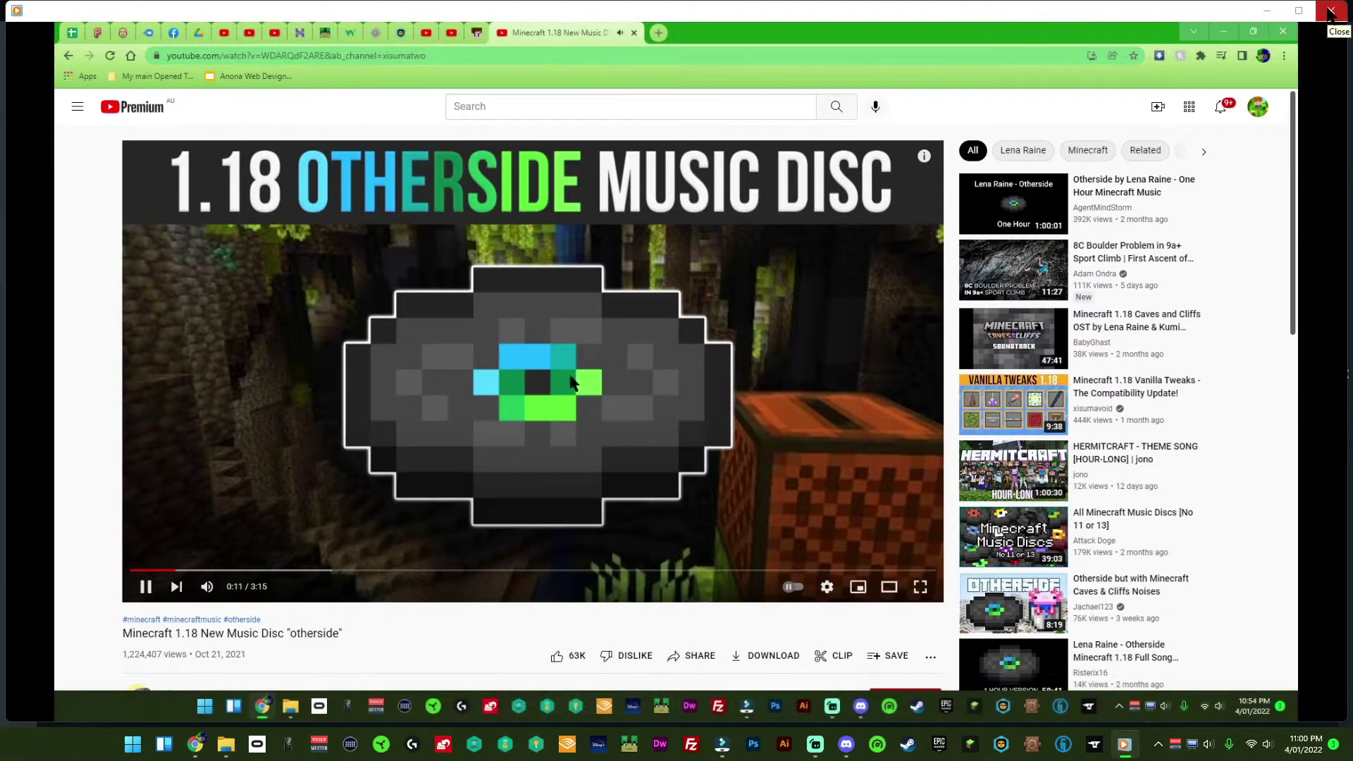
click(1330, 11)
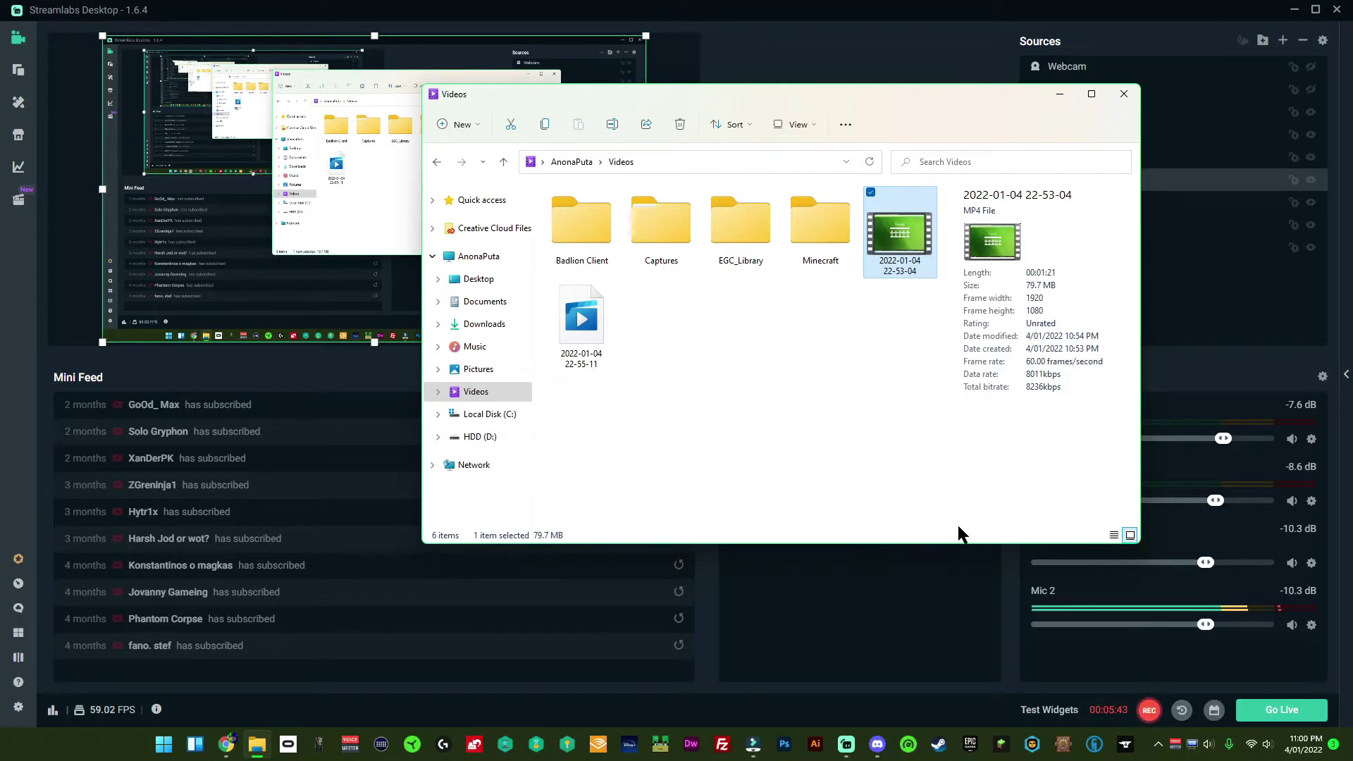
click(1123, 95)
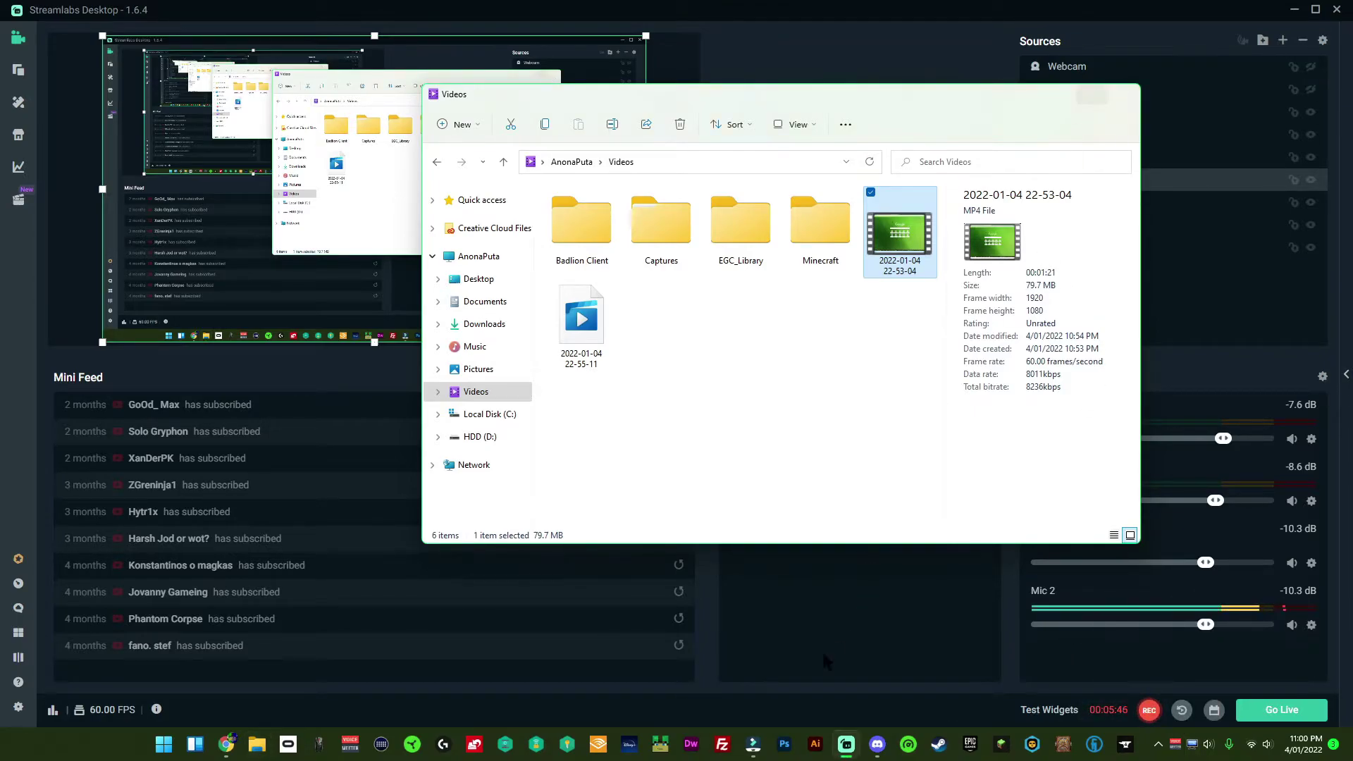
Place the Streamlabs recording on video track 1, preview it, then pause and delete the clip
click(753, 744)
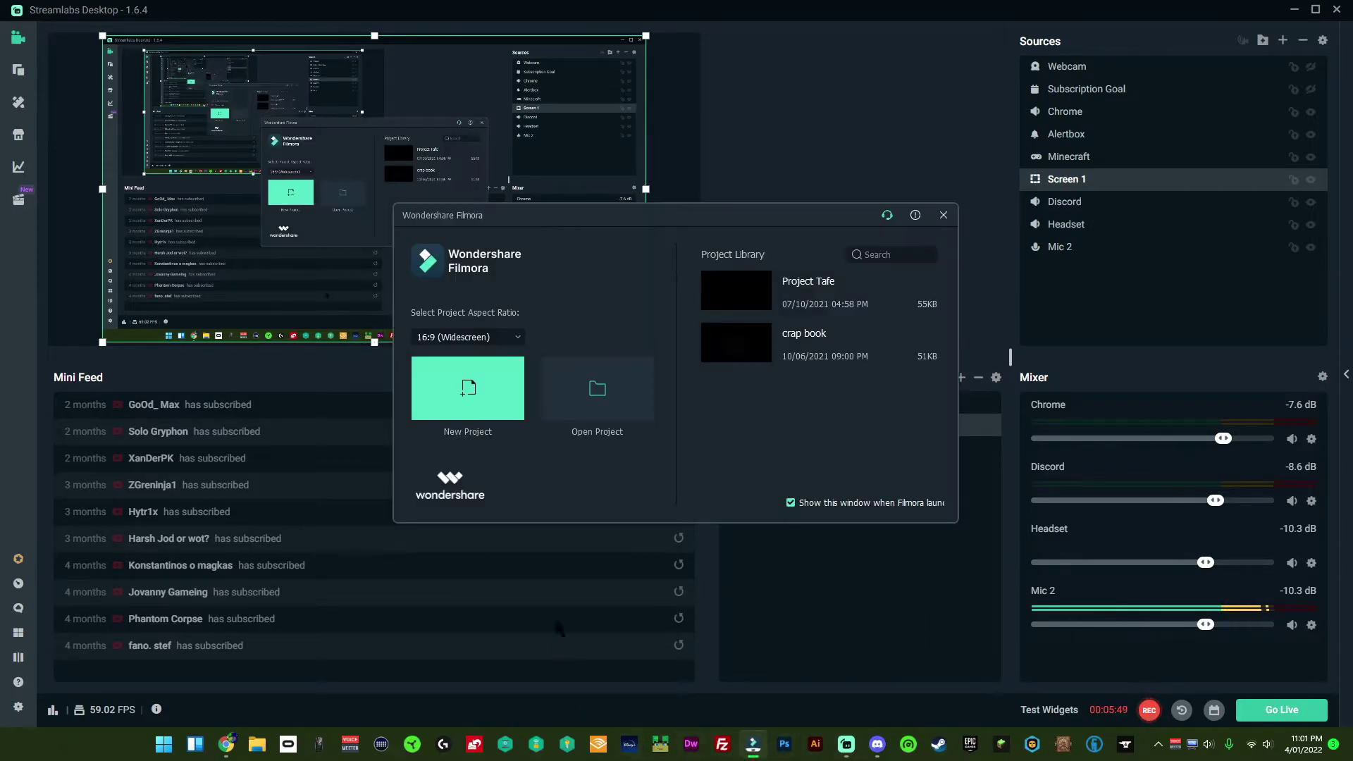
drag(342, 462, 29, 645)
key(space)
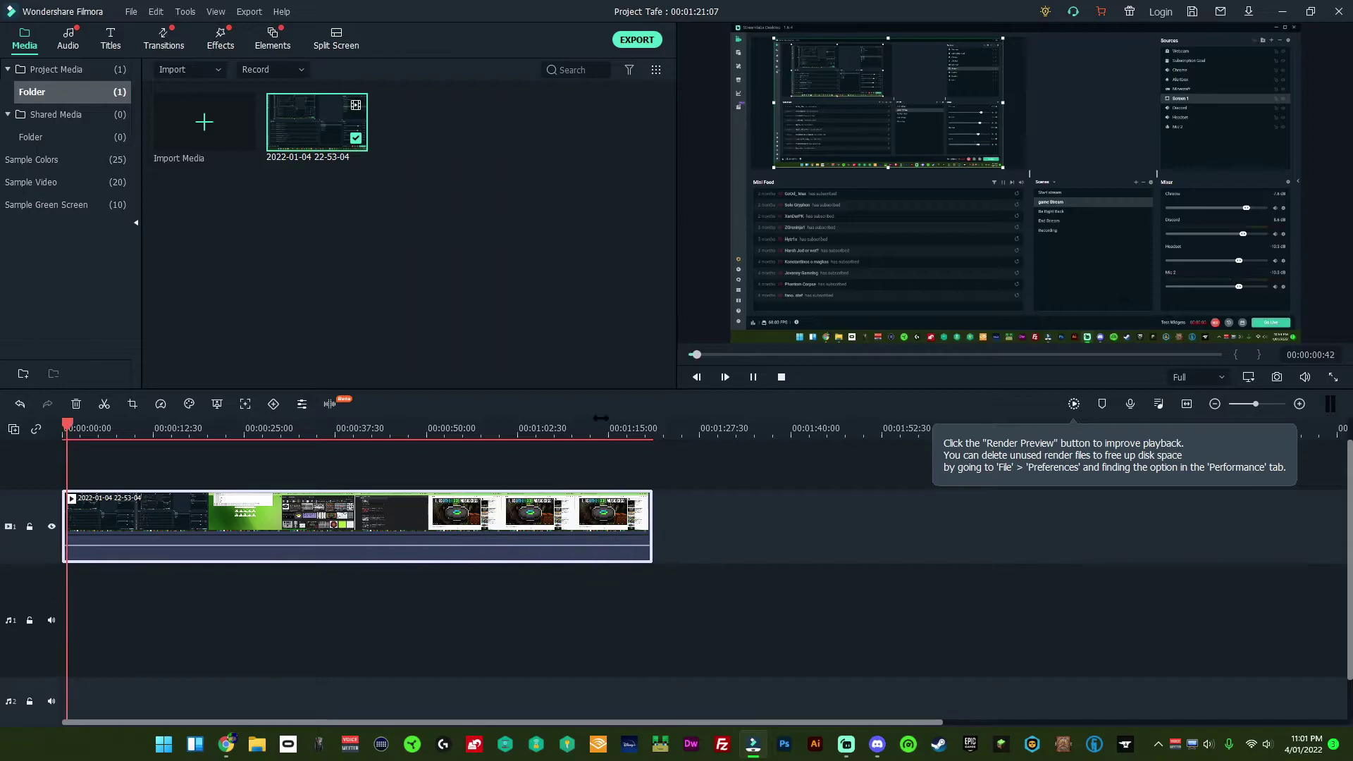
scroll(1010, 430, up, 2)
scroll(1010, 430, up, 1)
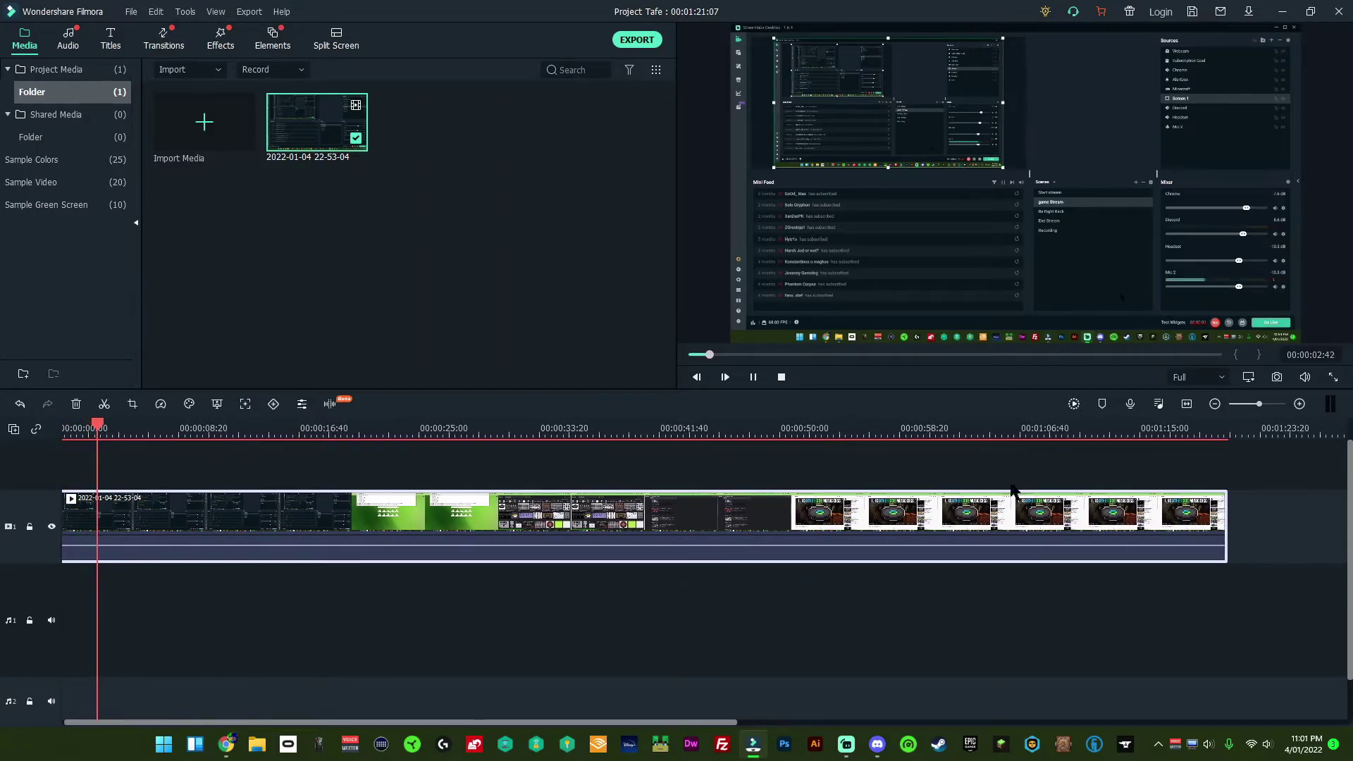
key(space)
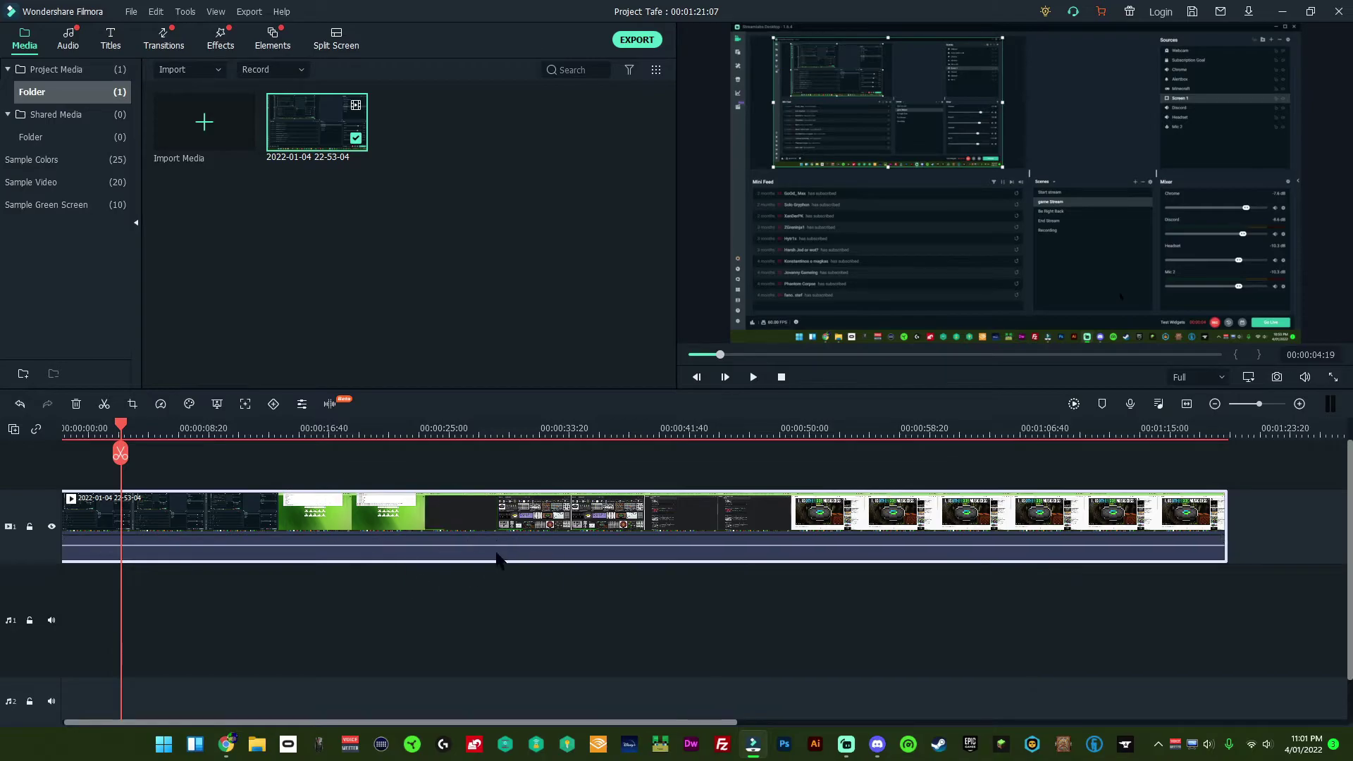
key(Delete)
Set the recording's audio track to the last 'AAC, 2 Channels, 44100 kbps' entry
right_click(327, 118)
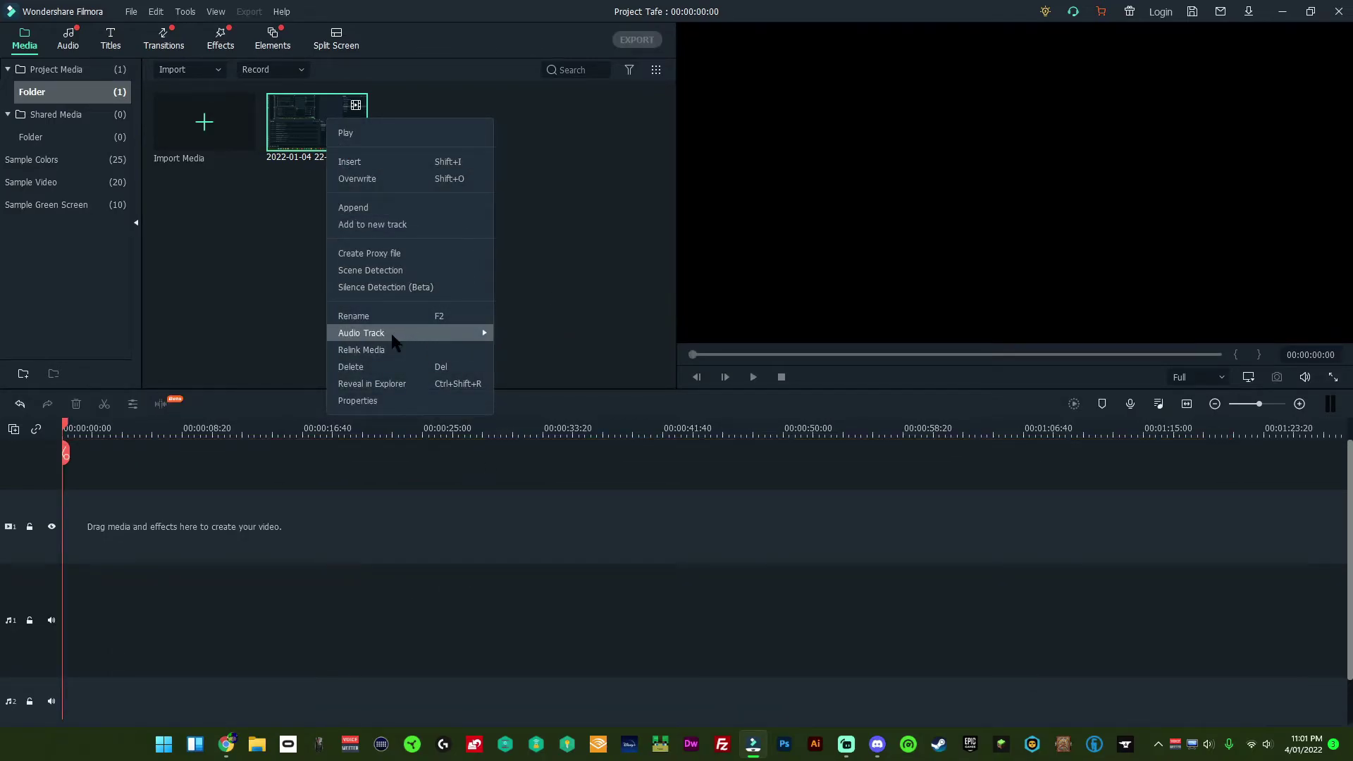
mouse_move(392, 341)
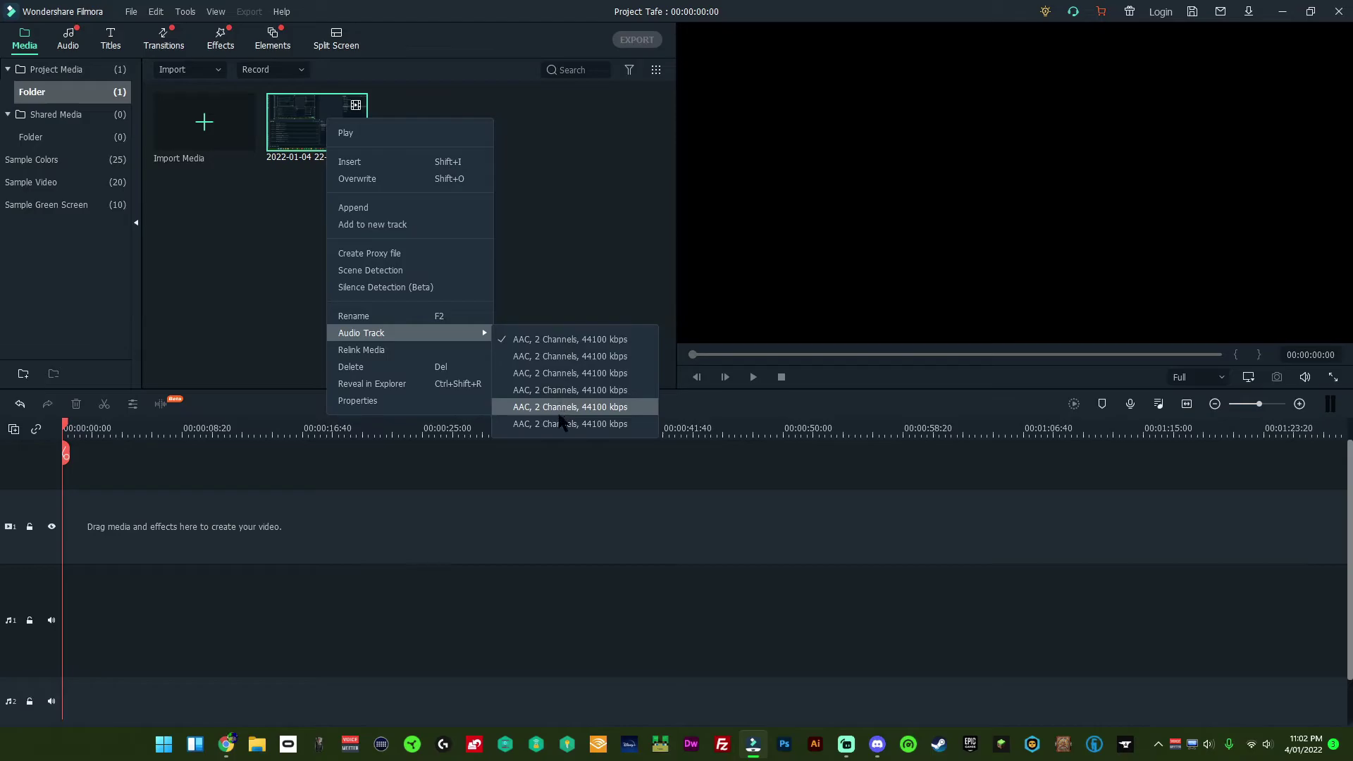
click(554, 424)
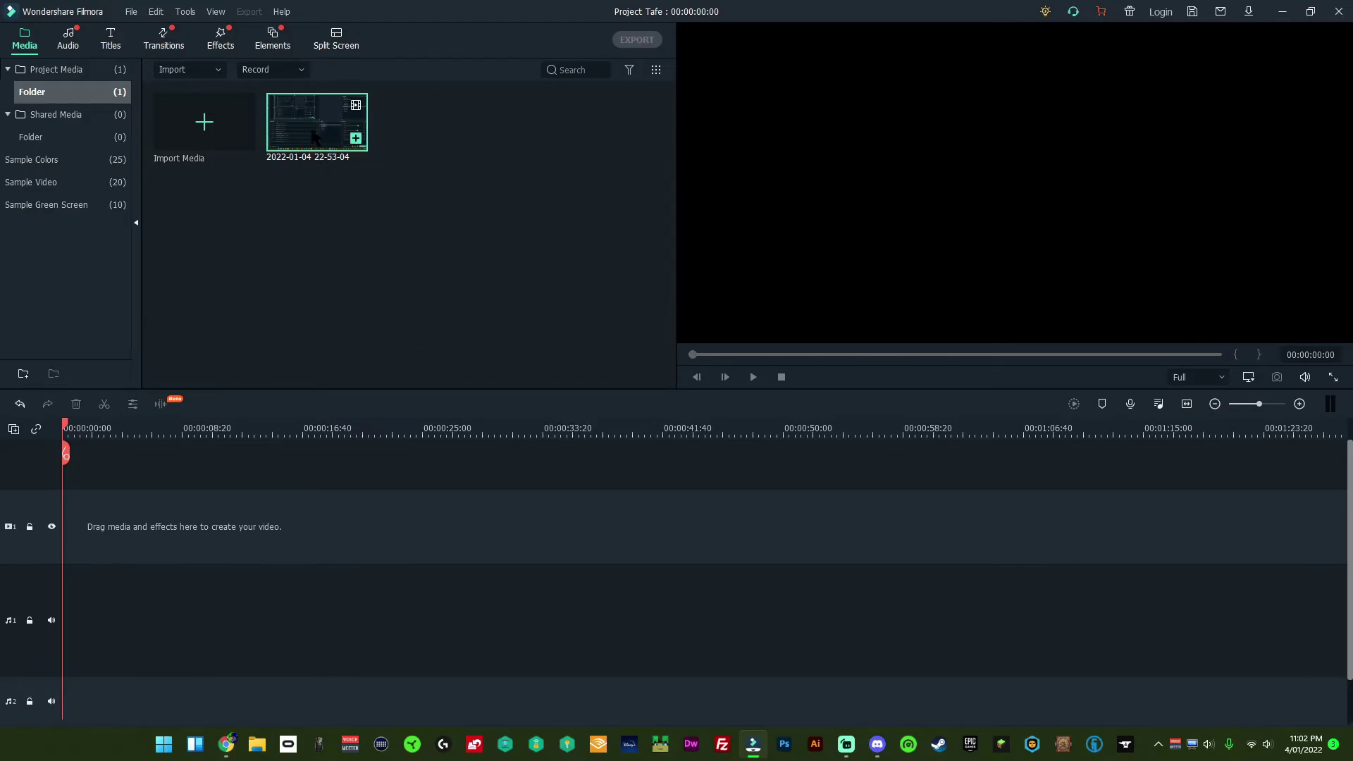
Put the recording on video track 1 and play it around 00:00:14 and 00:00:50 to check the audio
drag(311, 134, 492, 525)
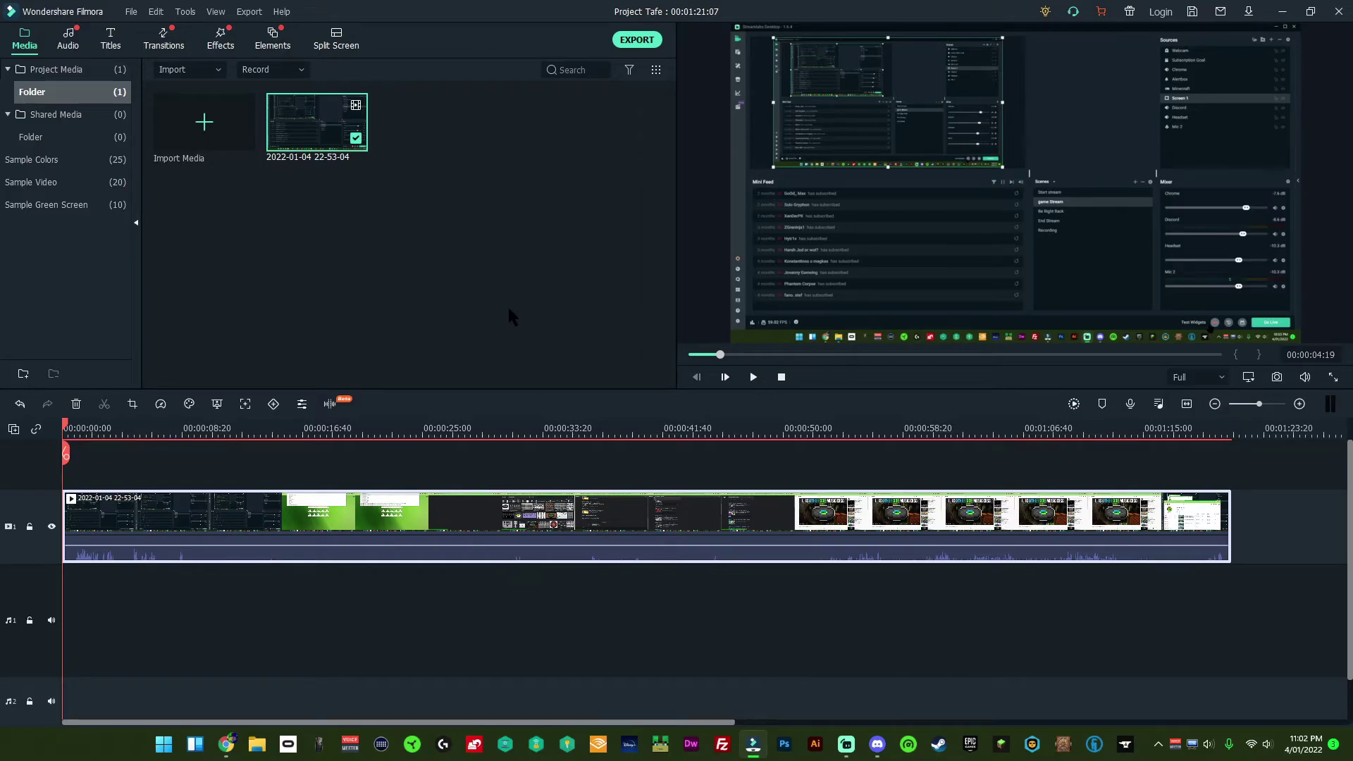
key(space)
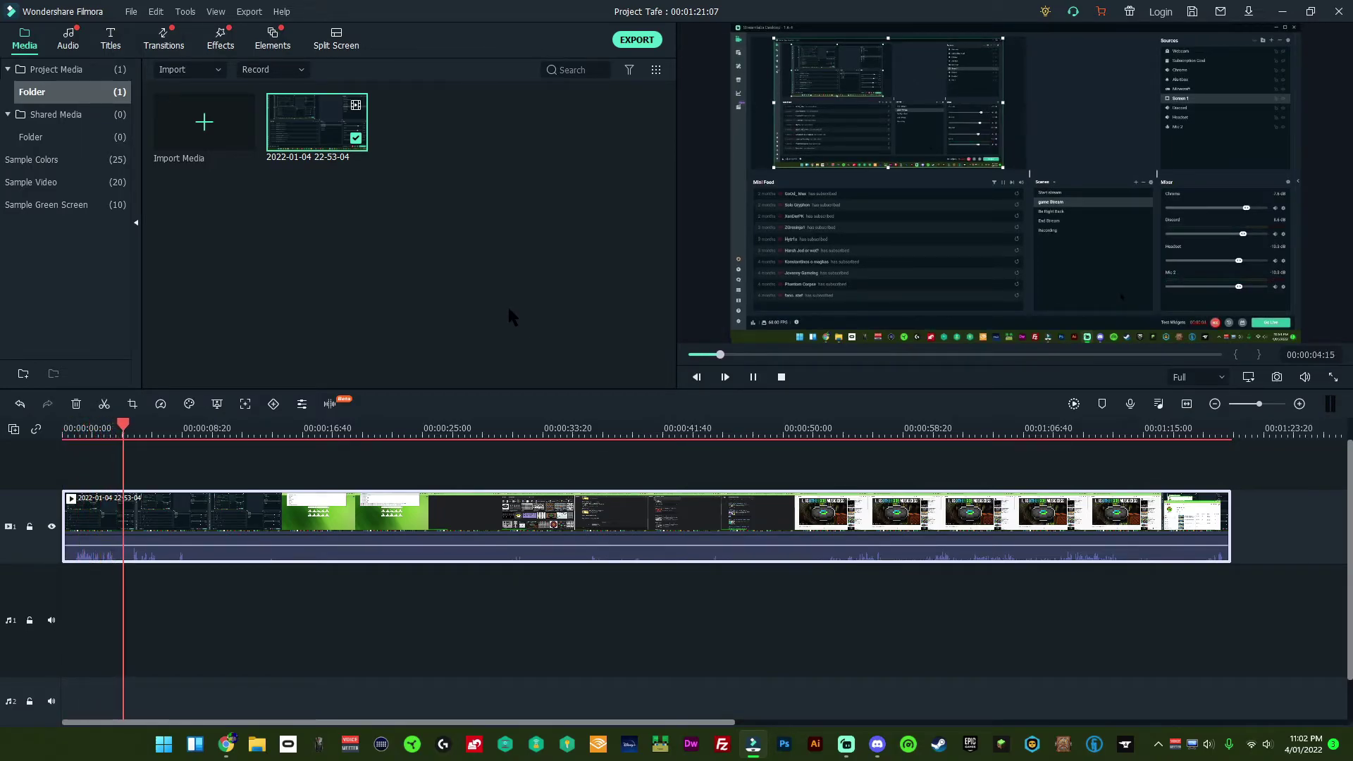
click(259, 479)
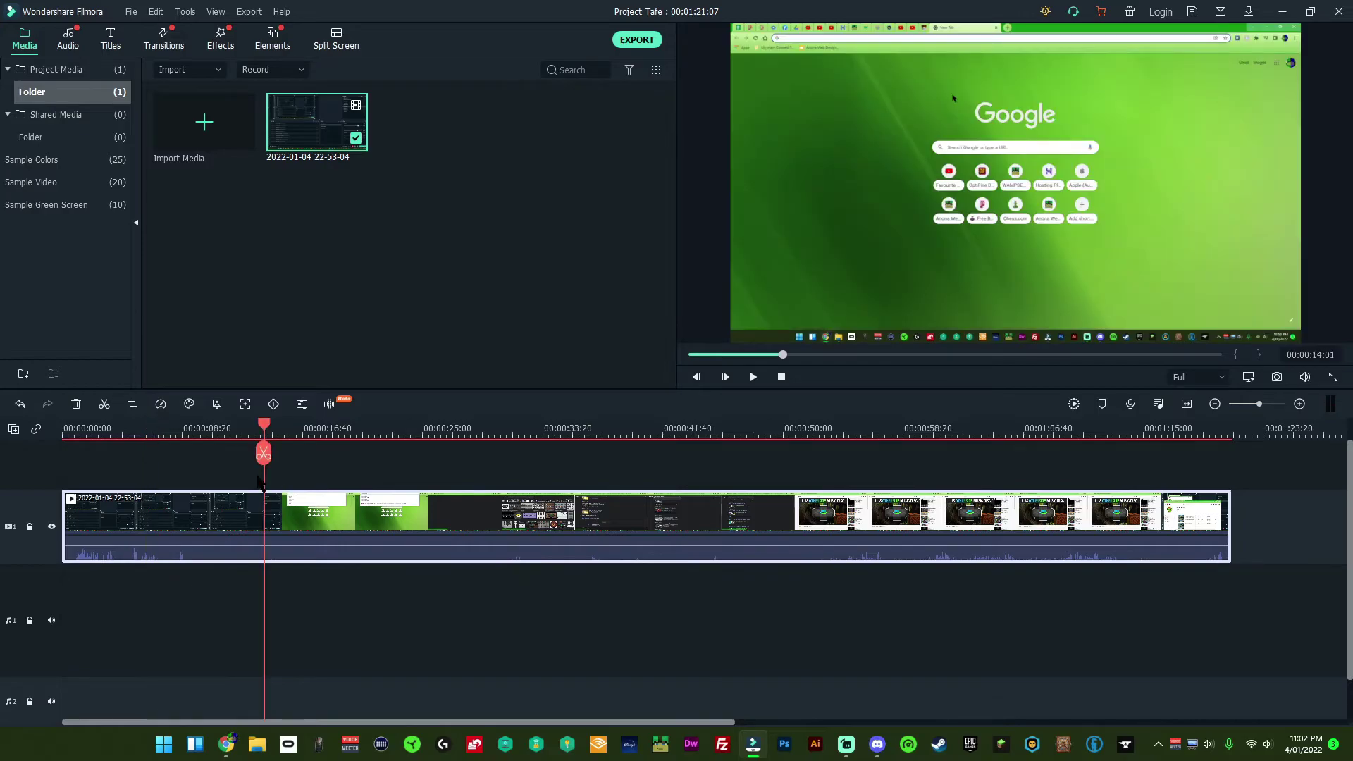
drag(263, 451, 825, 451)
key(space)
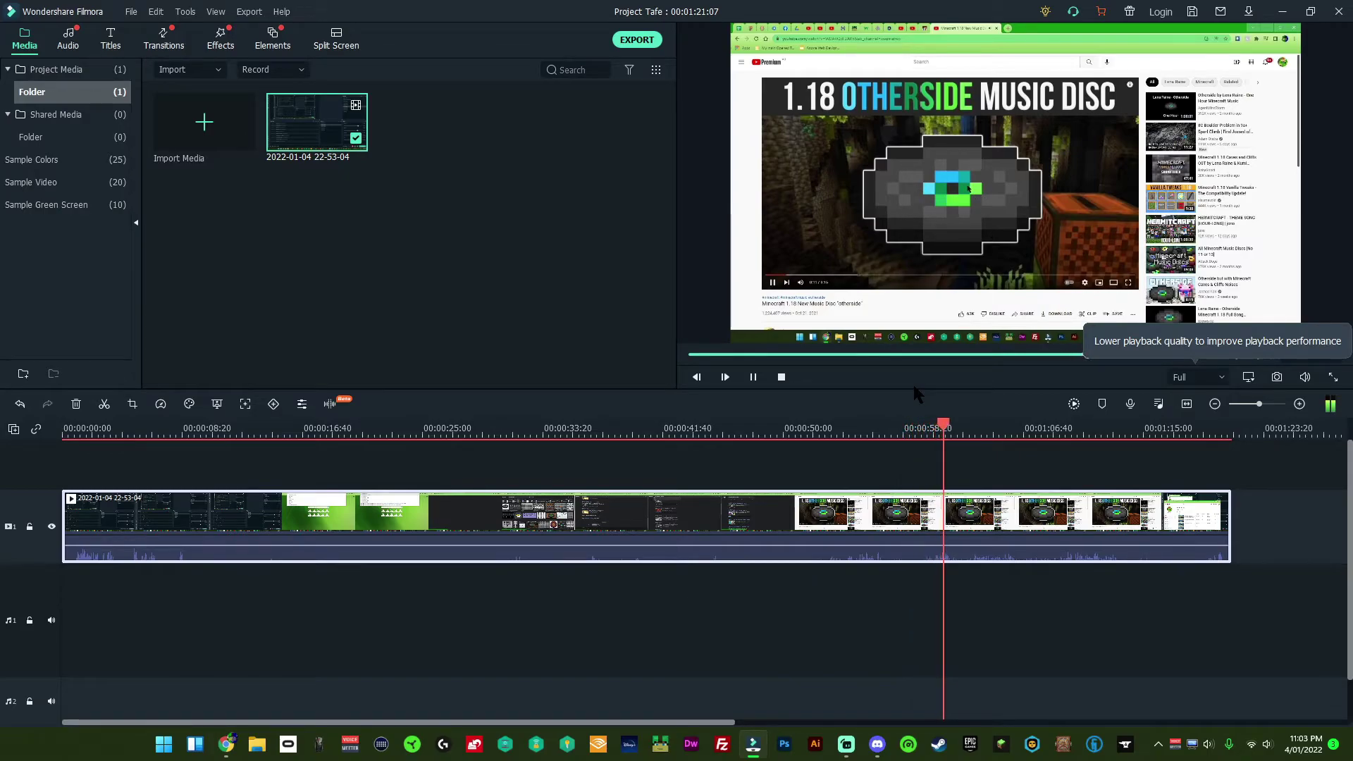
key(space)
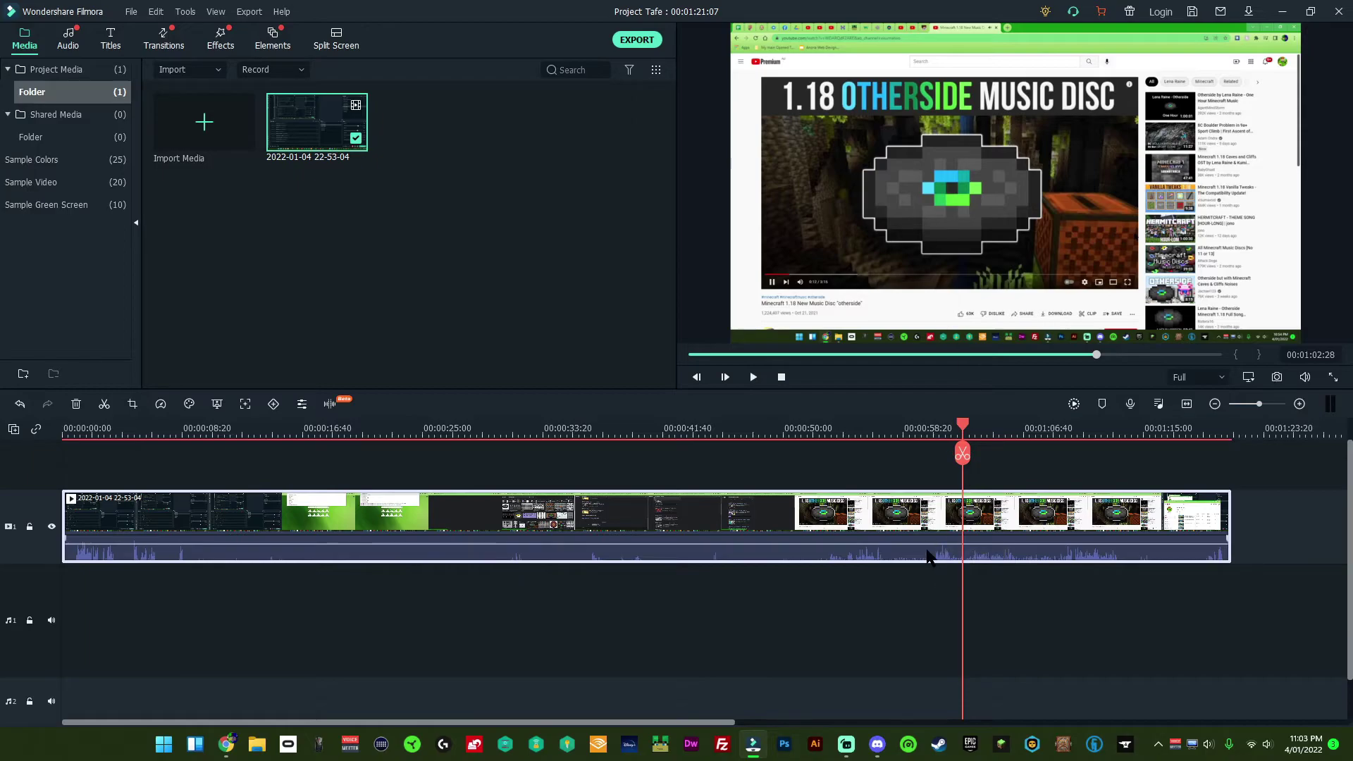
Switch the recording to its fifth audio track, re-add it to the timeline and play it
key(Delete)
right_click(302, 137)
mouse_move(399, 356)
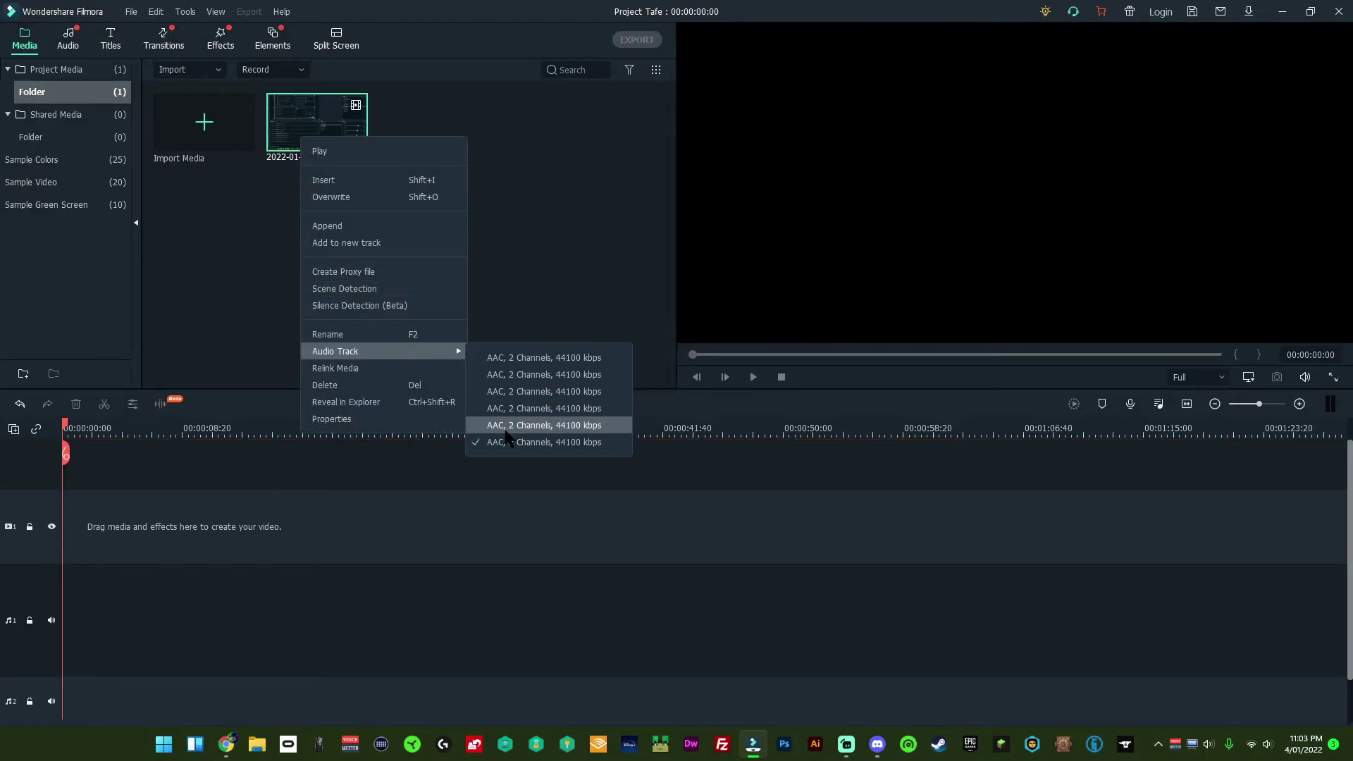
click(505, 427)
drag(331, 148, 929, 489)
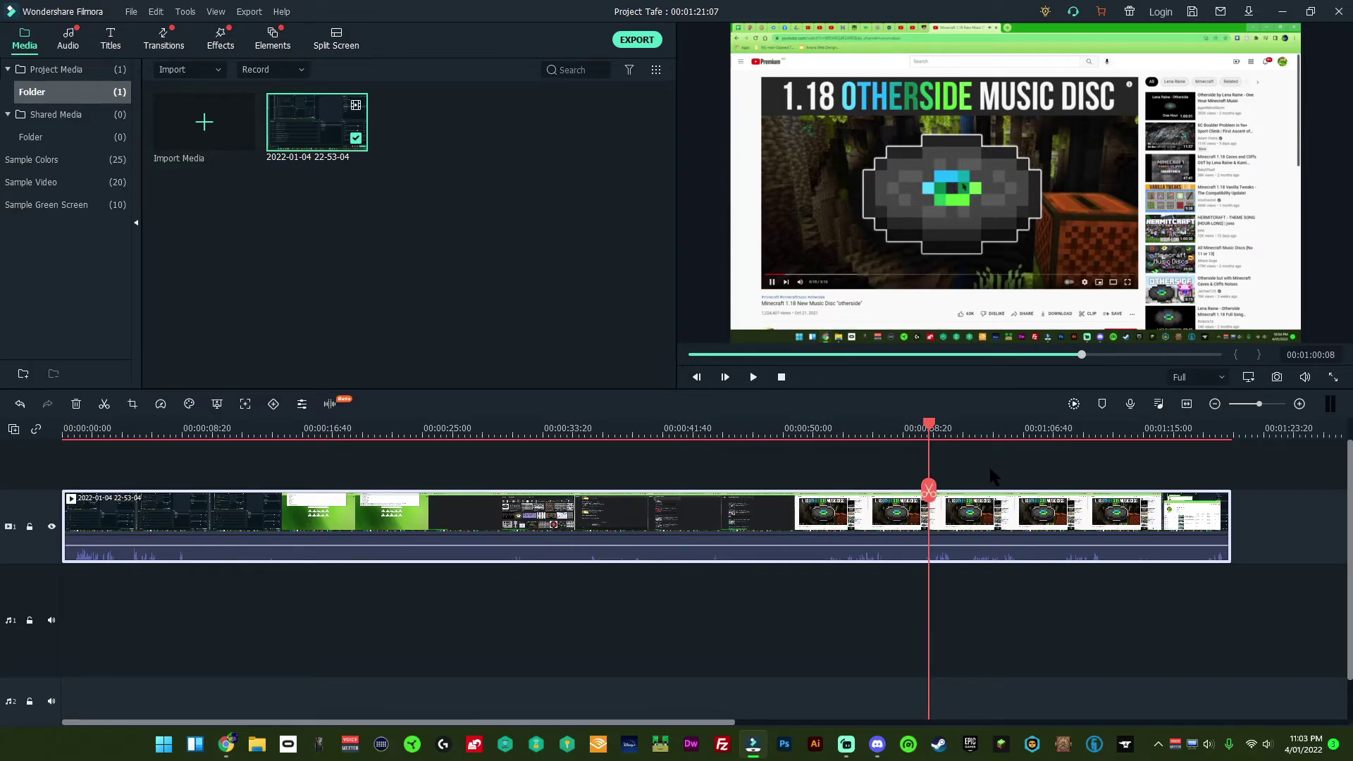
key(space)
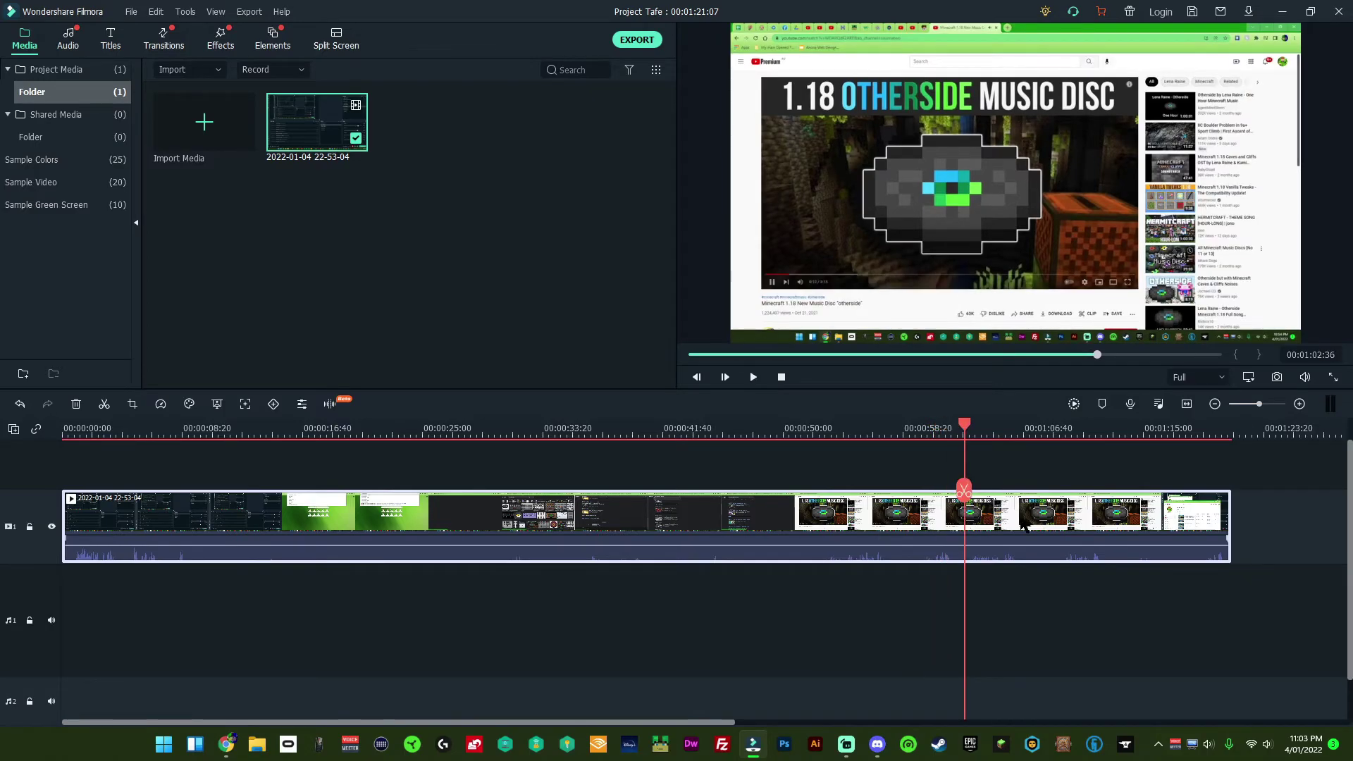
Replace the clip on video track 1 and add a copy using the second audio track
key(Delete)
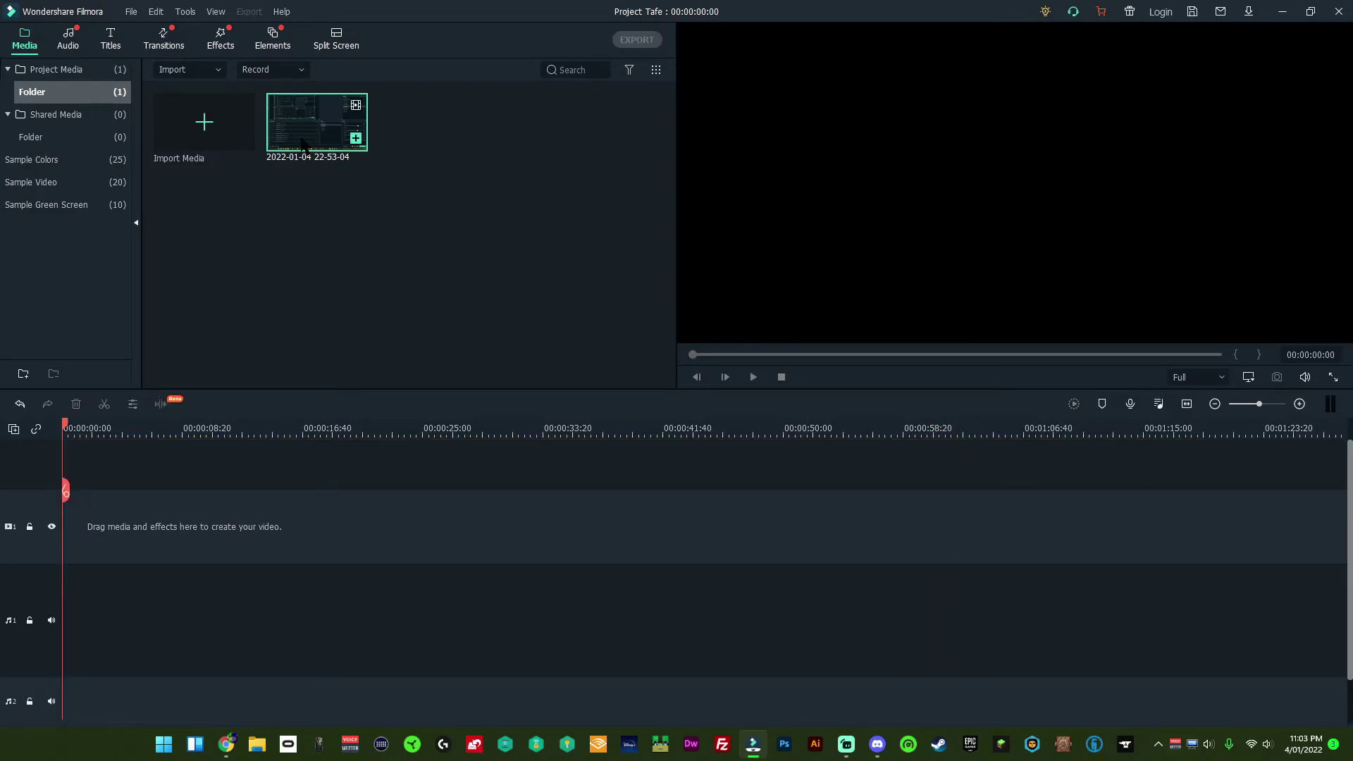
drag(303, 141, 49, 520)
right_click(330, 144)
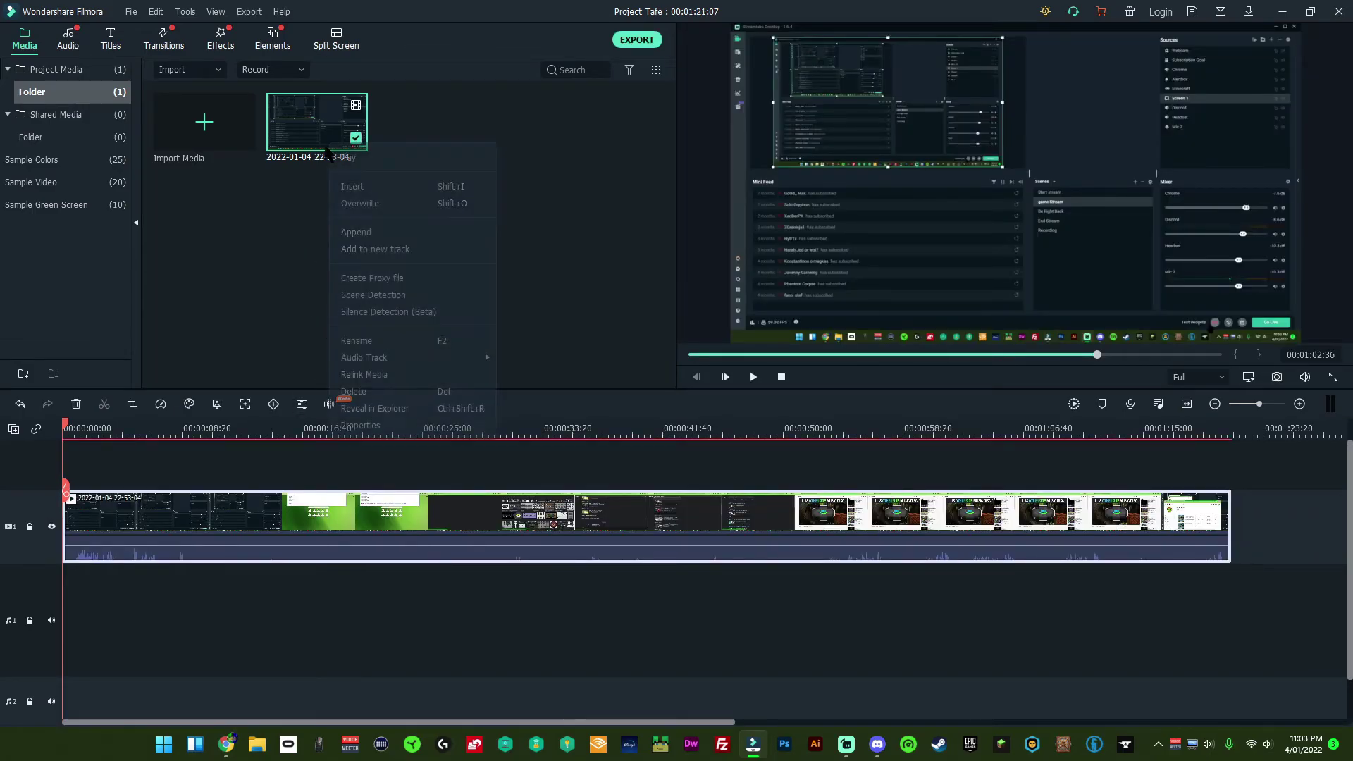
mouse_move(458, 354)
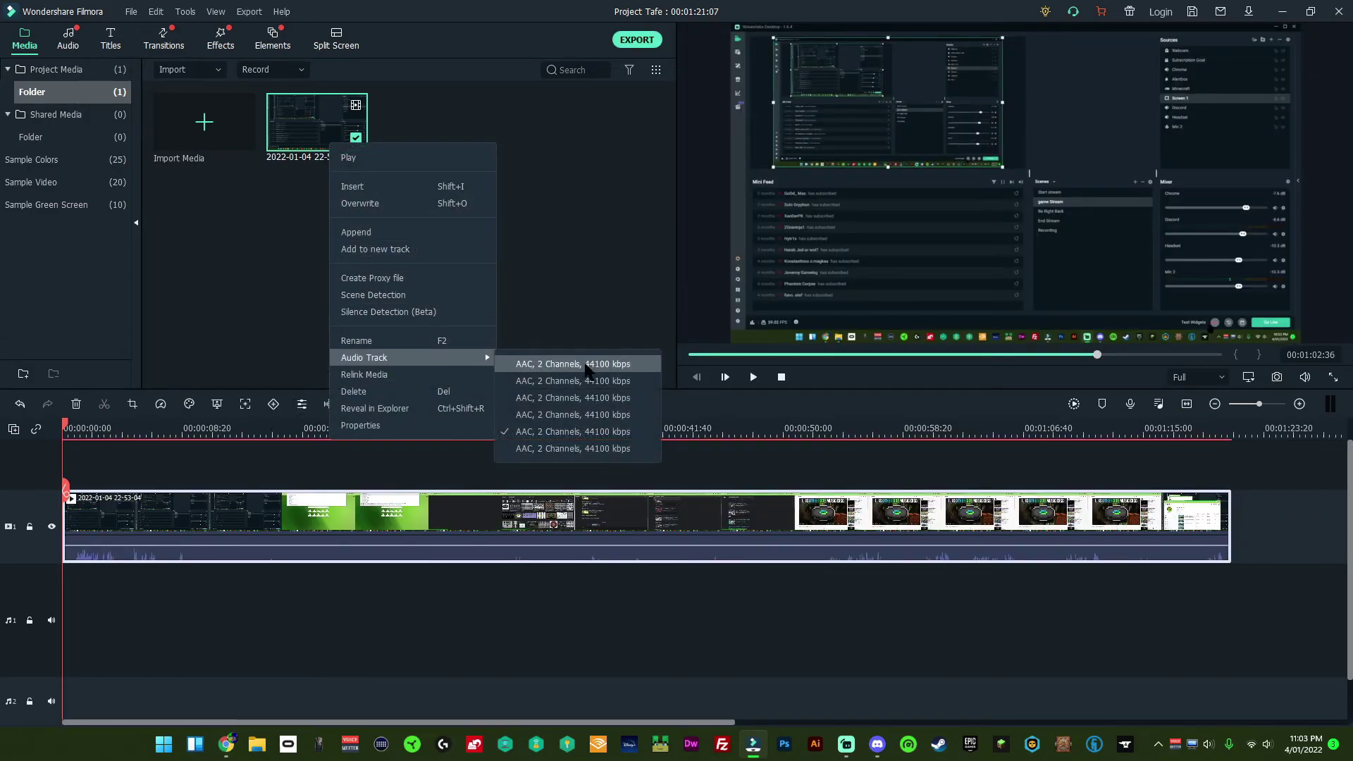
click(584, 380)
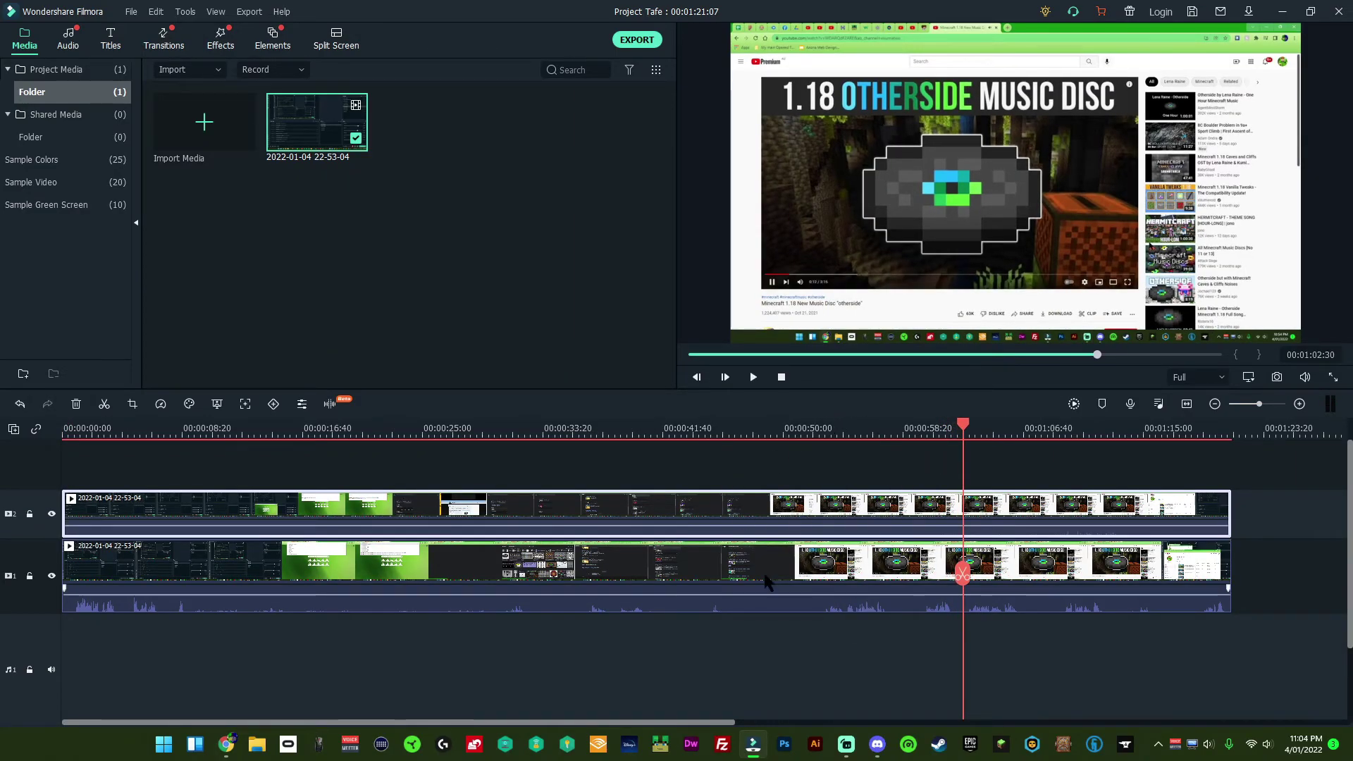
Detach the audio of both timeline clips onto separate audio tracks
right_click(739, 507)
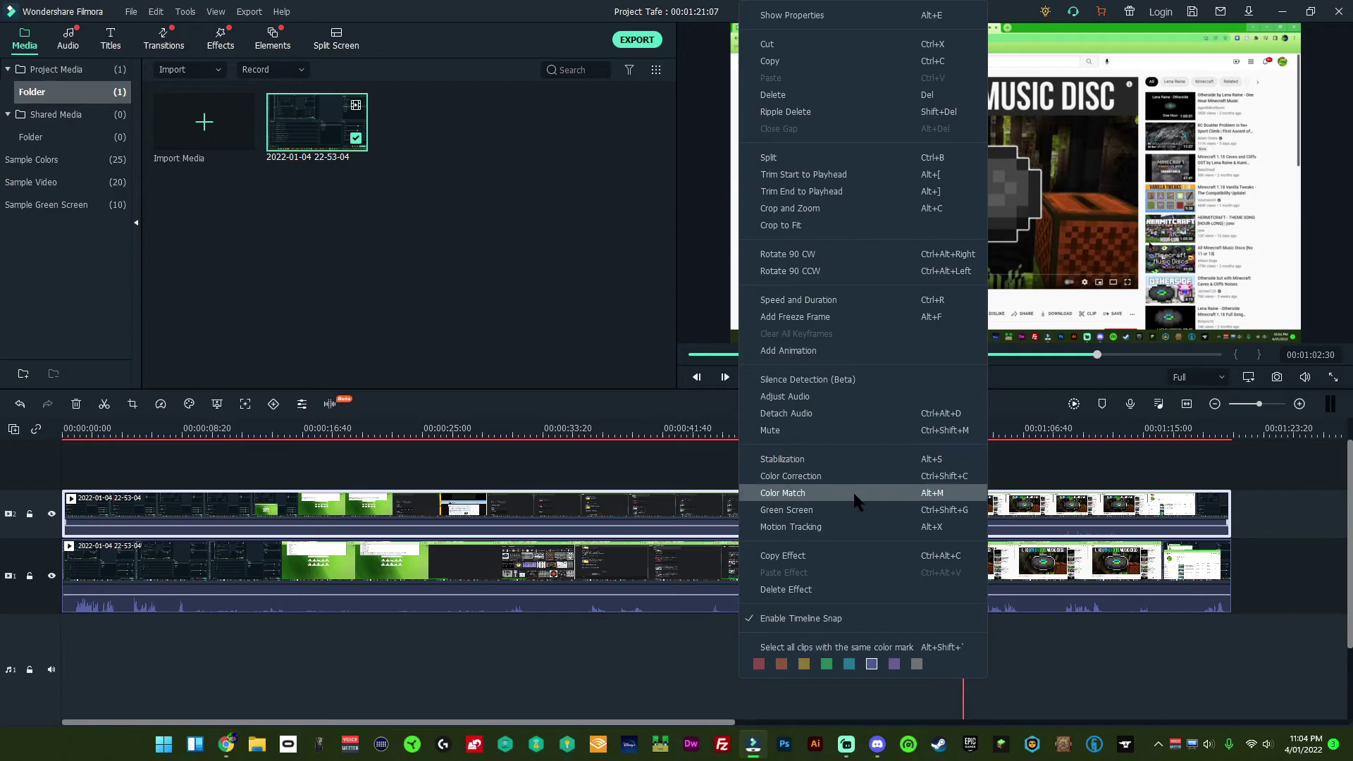
click(829, 416)
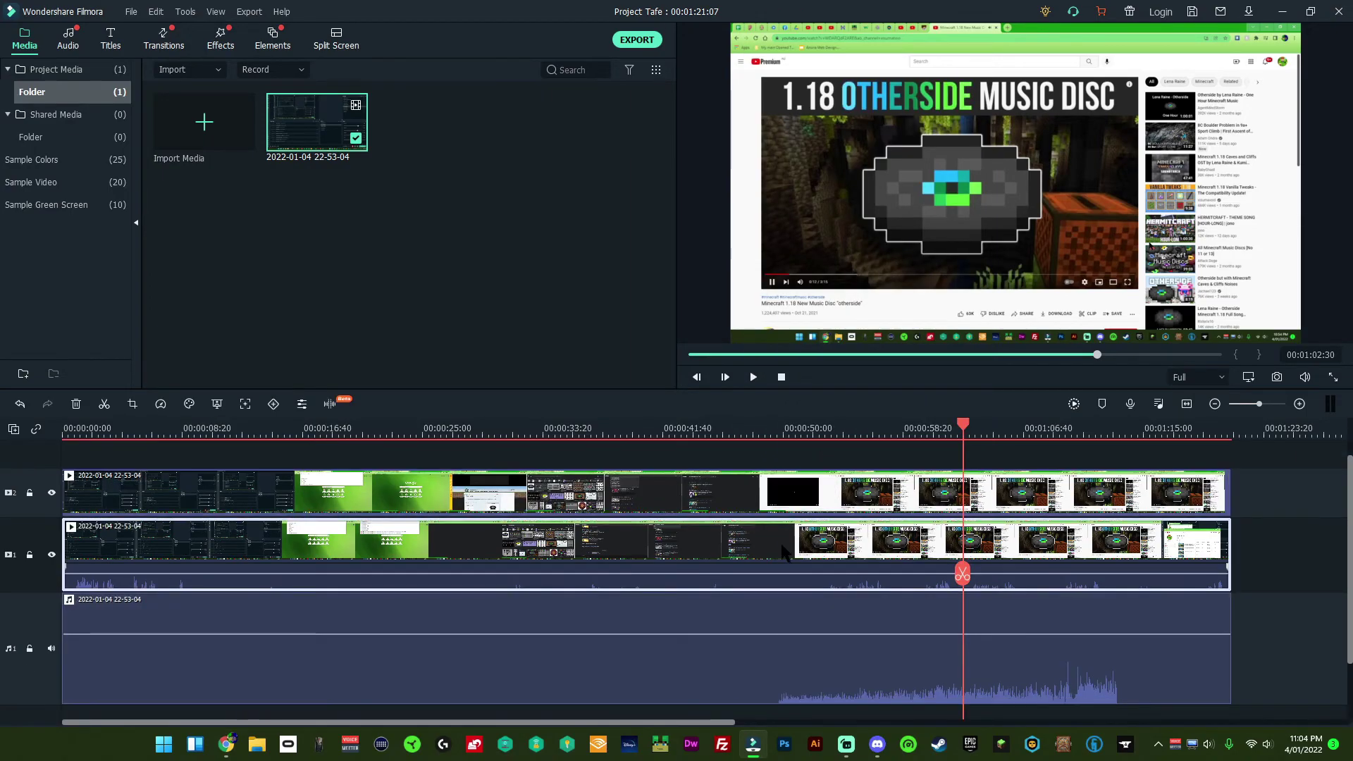
right_click(784, 553)
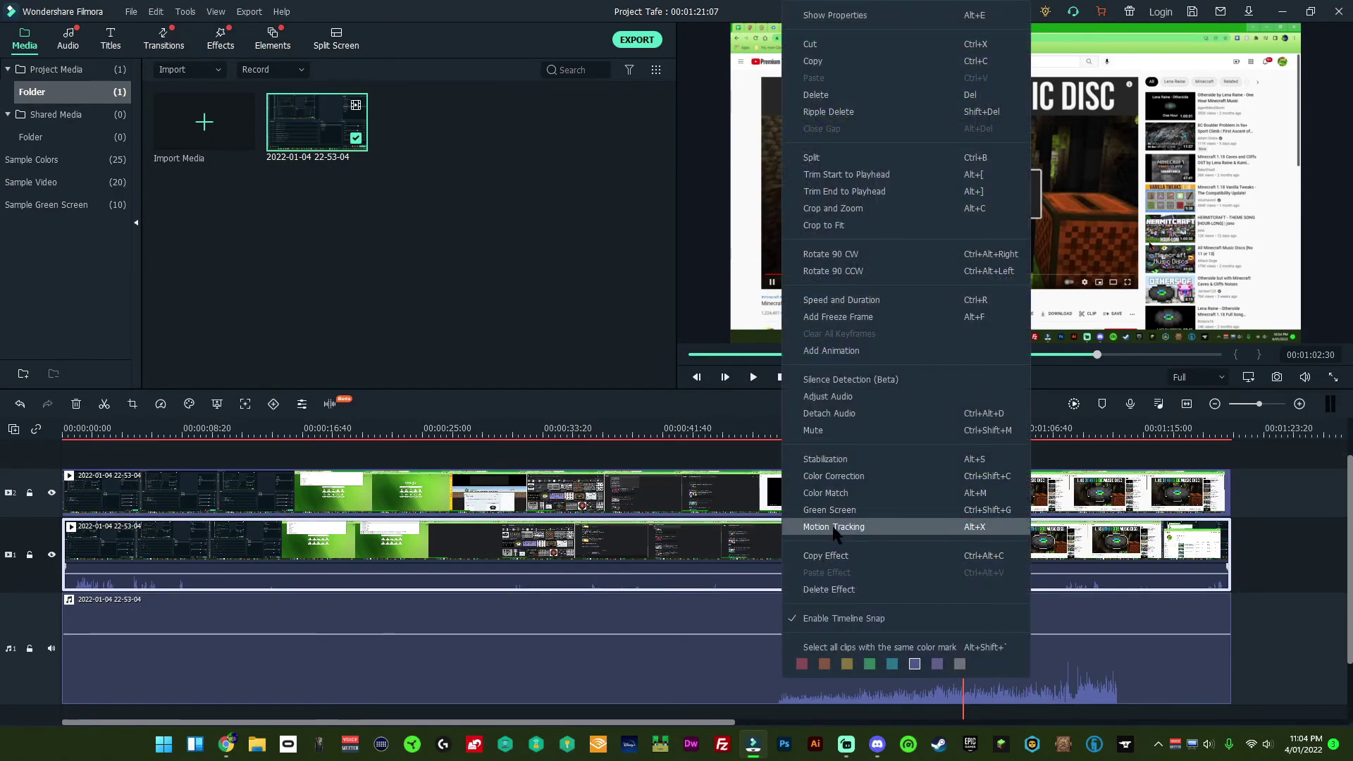
click(872, 414)
Delete the detached audio clips and remaining clips, then return to Streamlabs Desktop
scroll(838, 517, down, 2)
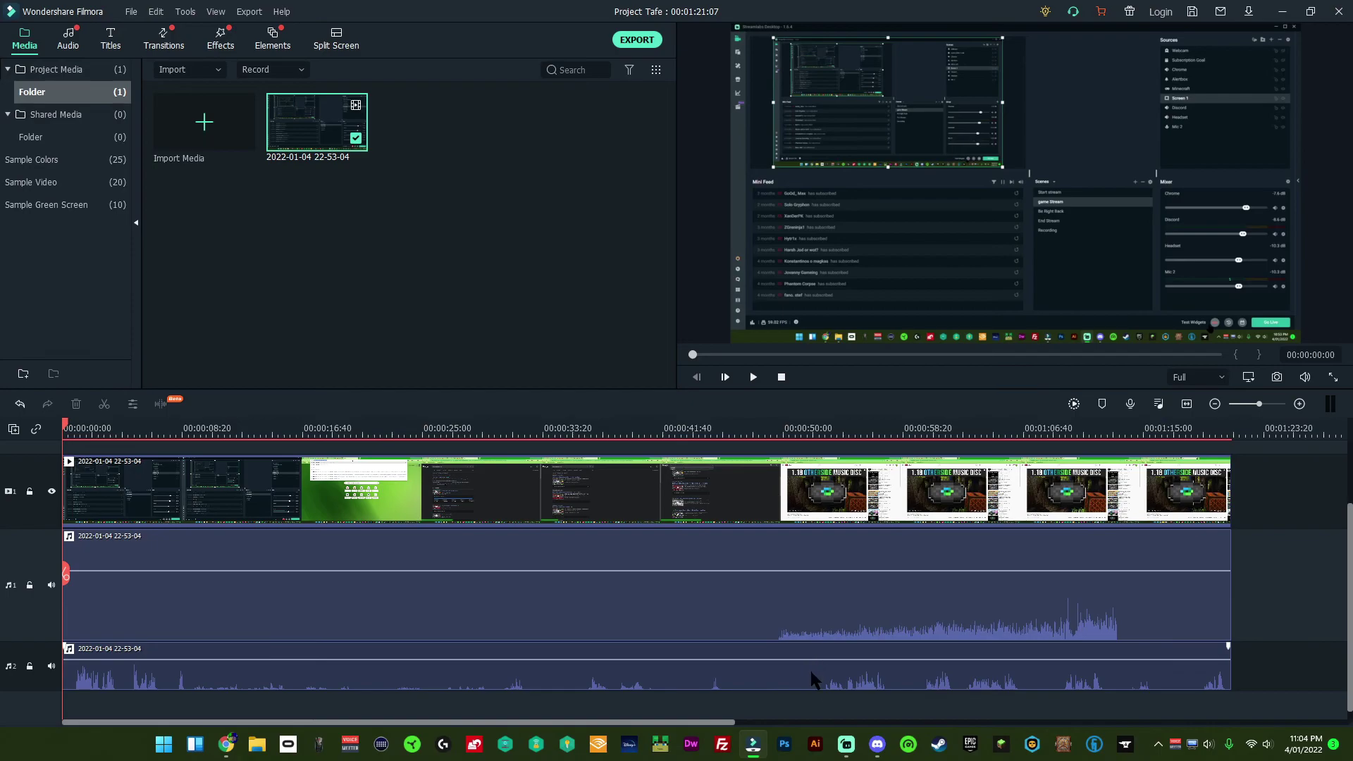
scroll(300, 583, up, 2)
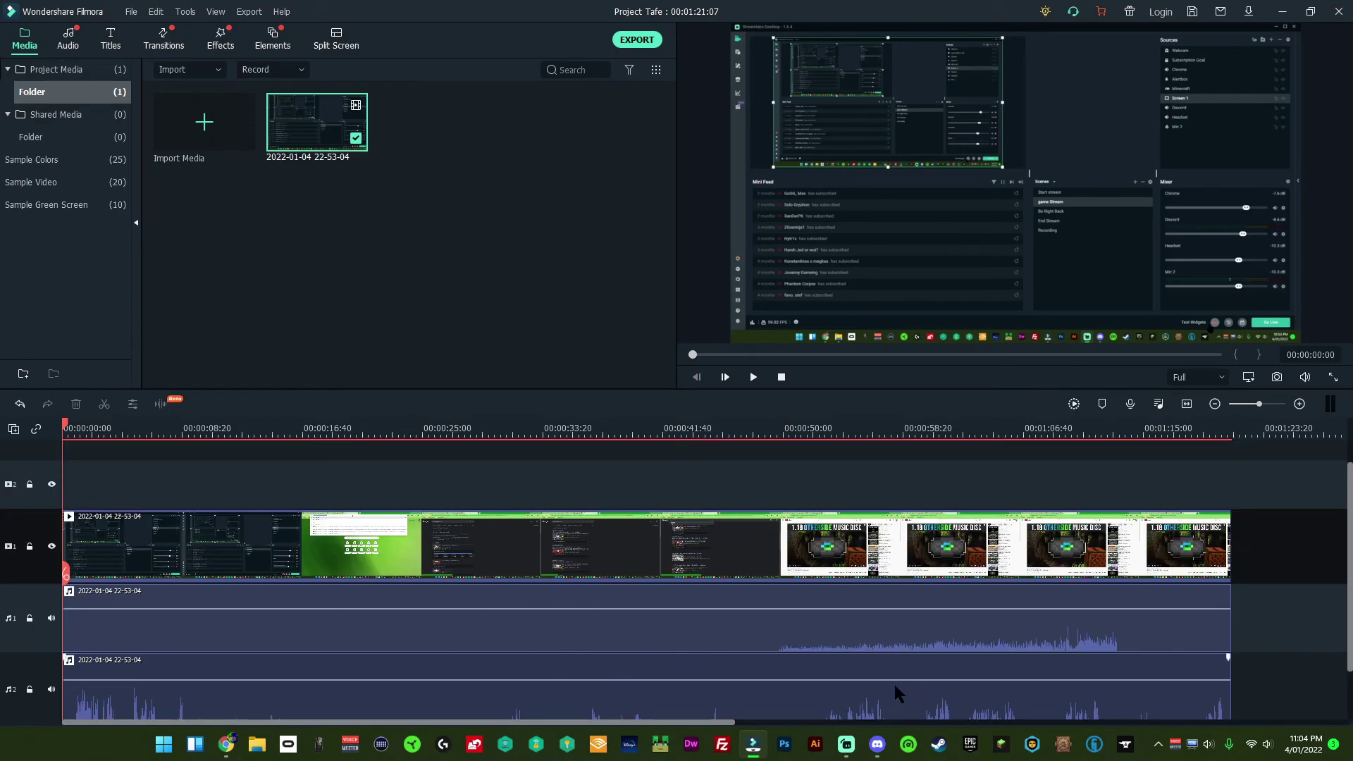
click(965, 641)
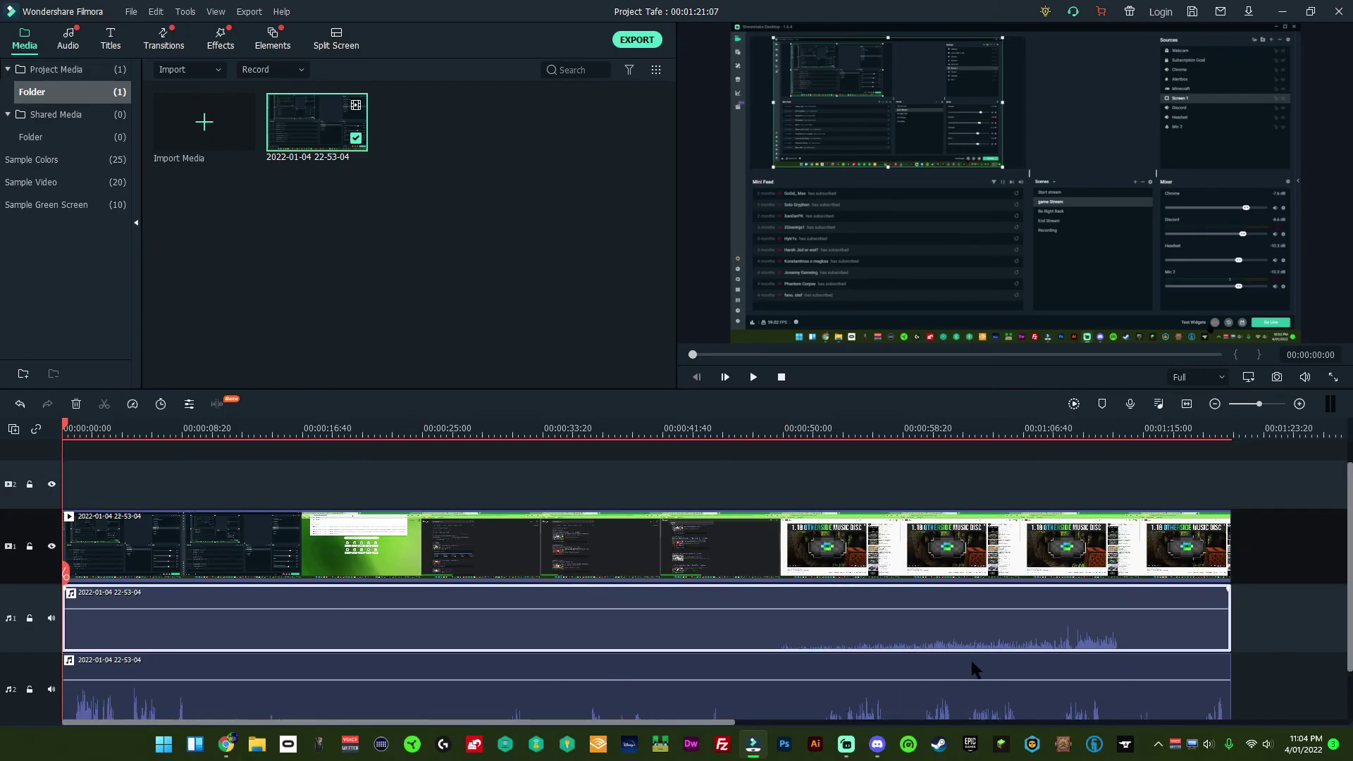
click(930, 694)
click(914, 634)
click(895, 678)
click(885, 622)
key(Delete)
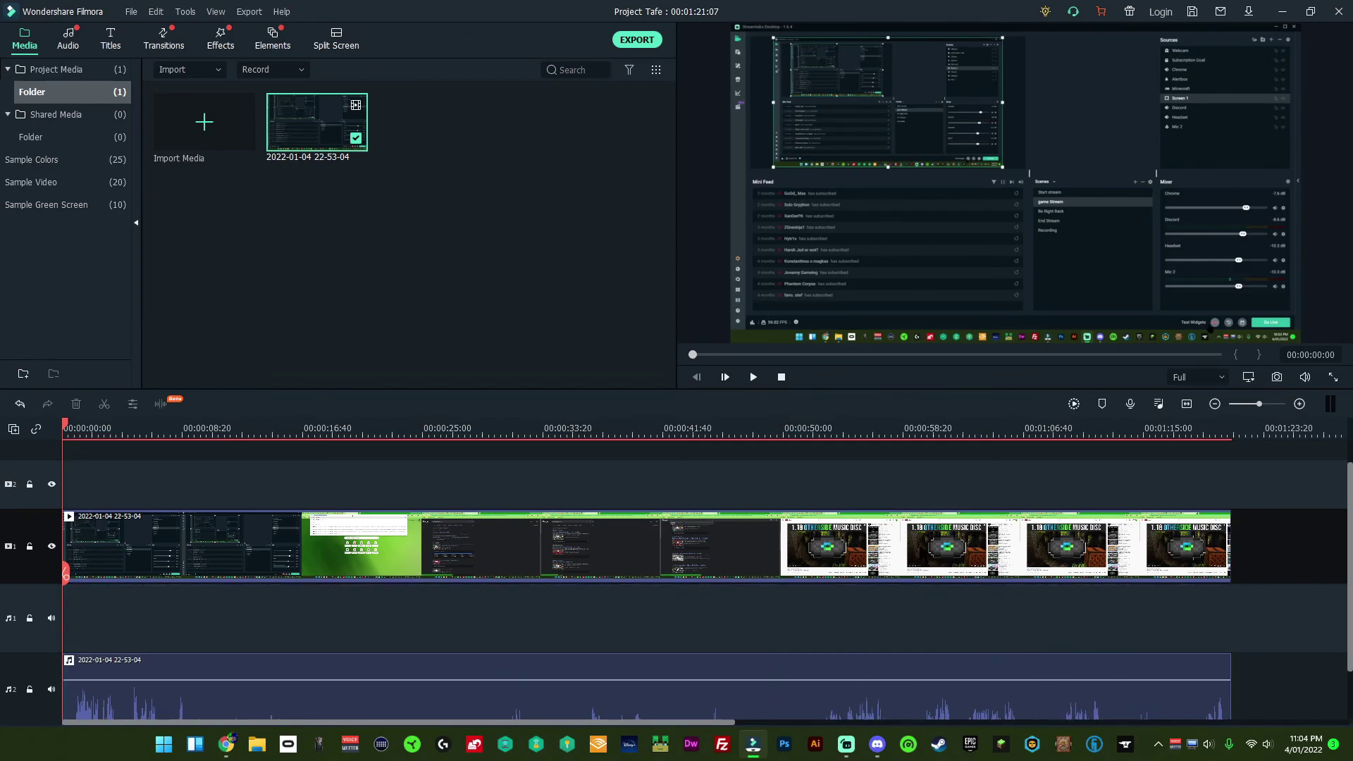
click(1022, 564)
key(Delete)
key(alt+Tab)
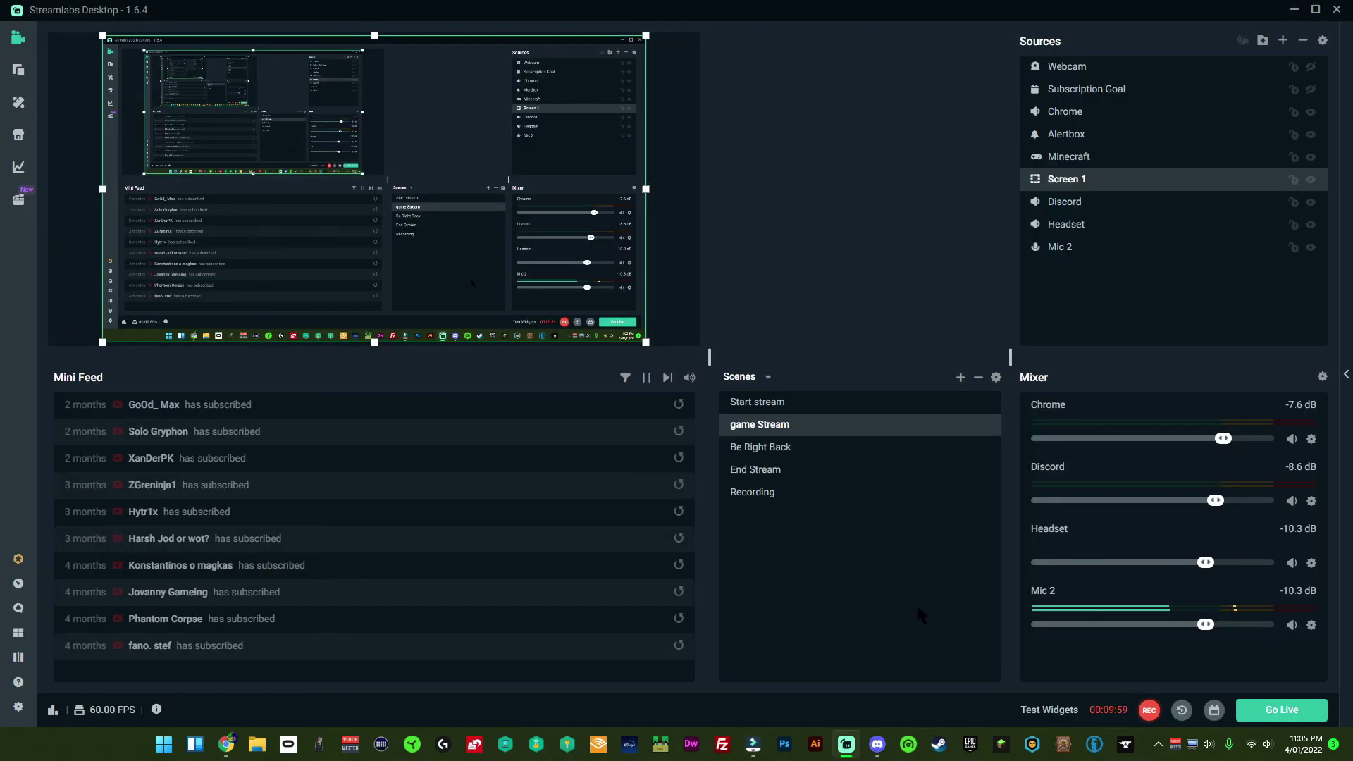